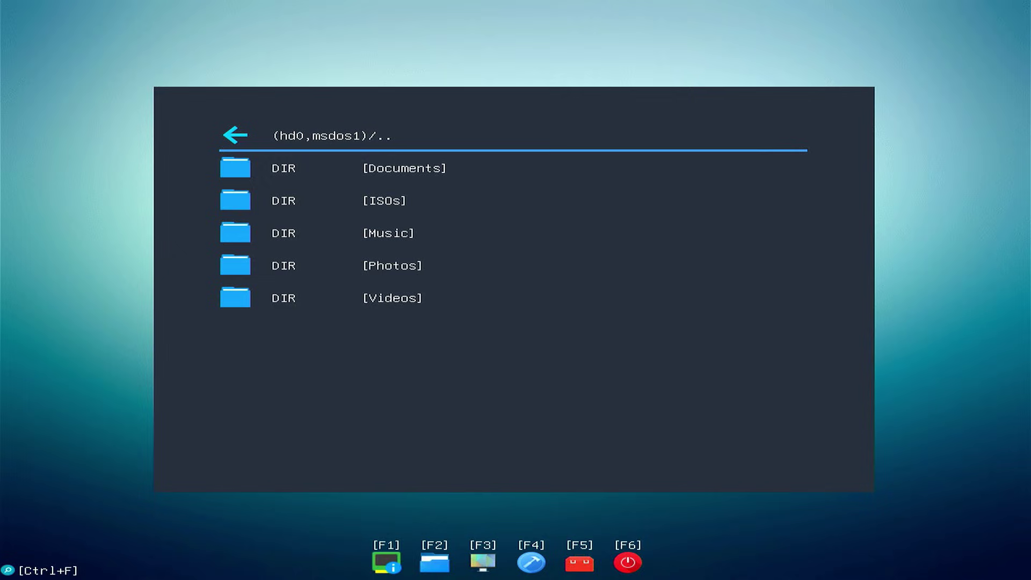
key(Down)
key(Down)
key(Return)
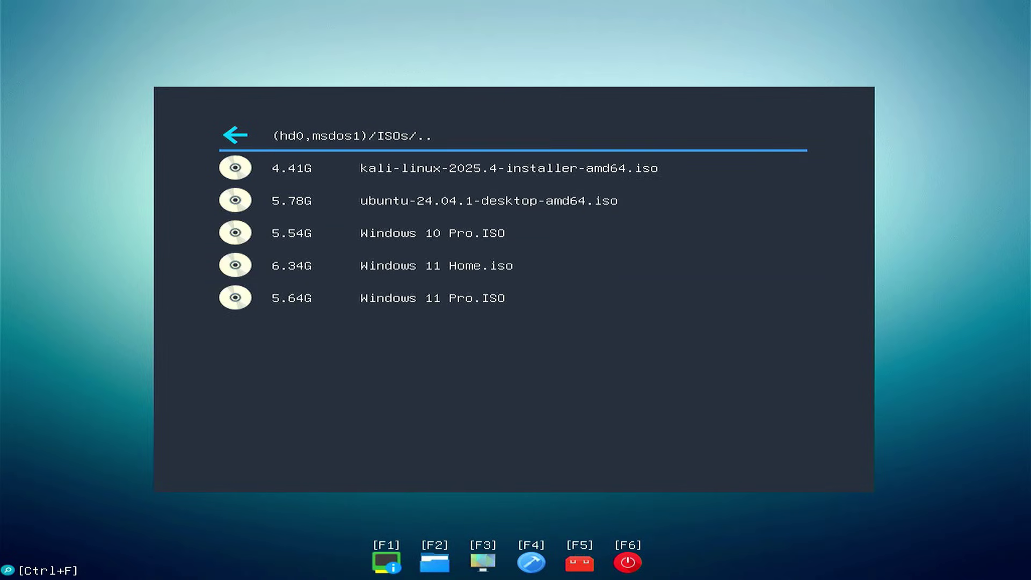
Boot Windows 10 Pro.ISO from (hd0,msdos1) > ISOs with Boot Windows From ISO and accept Setup's defaults.
key(Down)
key(Down)
key(Down)
key(Down)
key(Down)
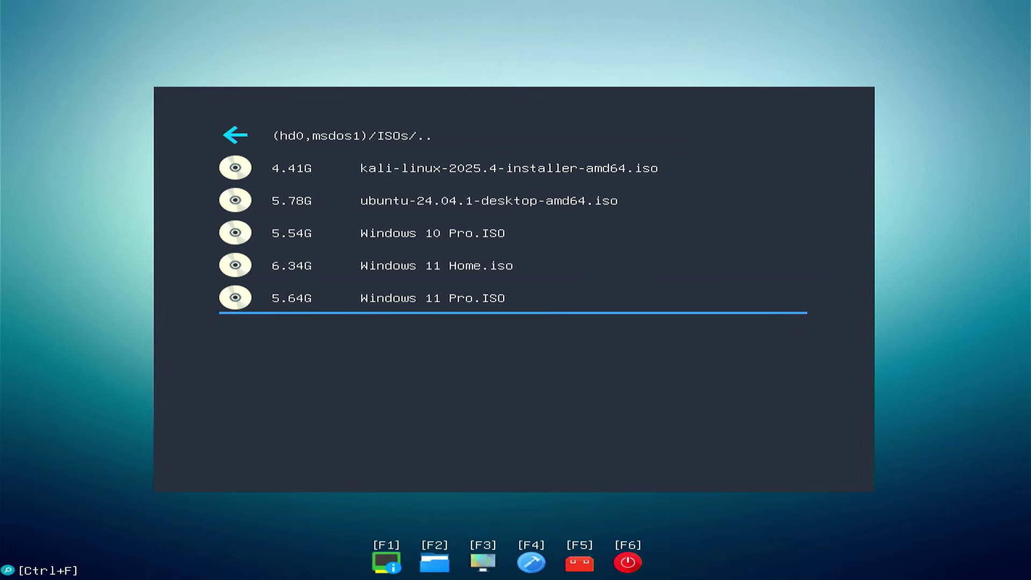
key(Up)
key(Up)
key(Up)
key(Up)
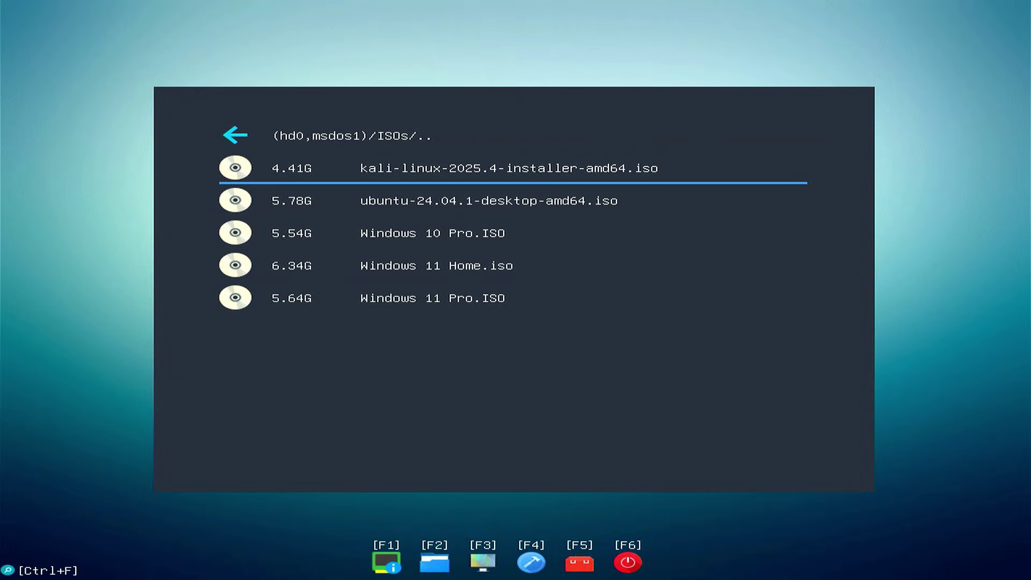
key(Down)
key(Down)
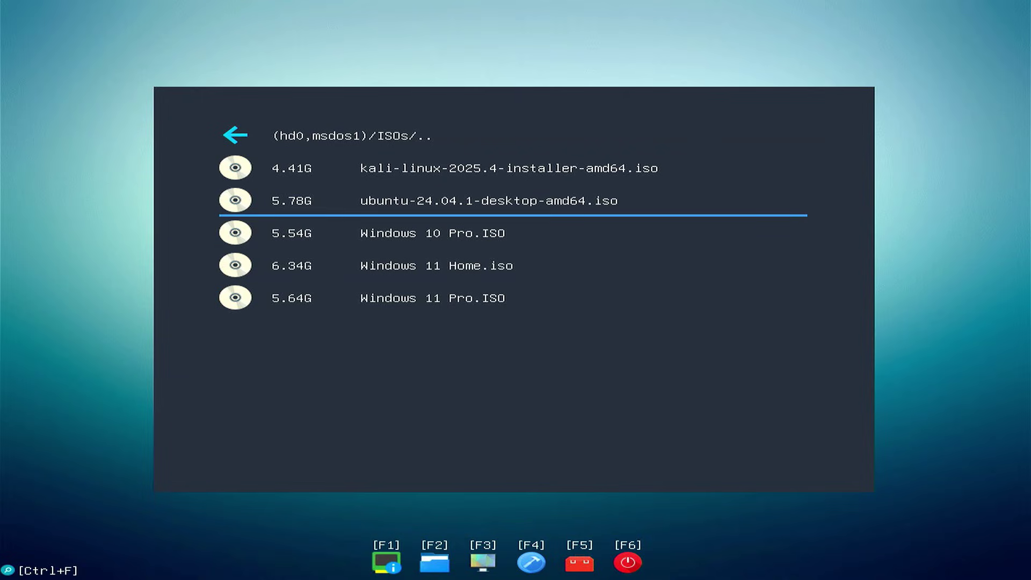
key(Return)
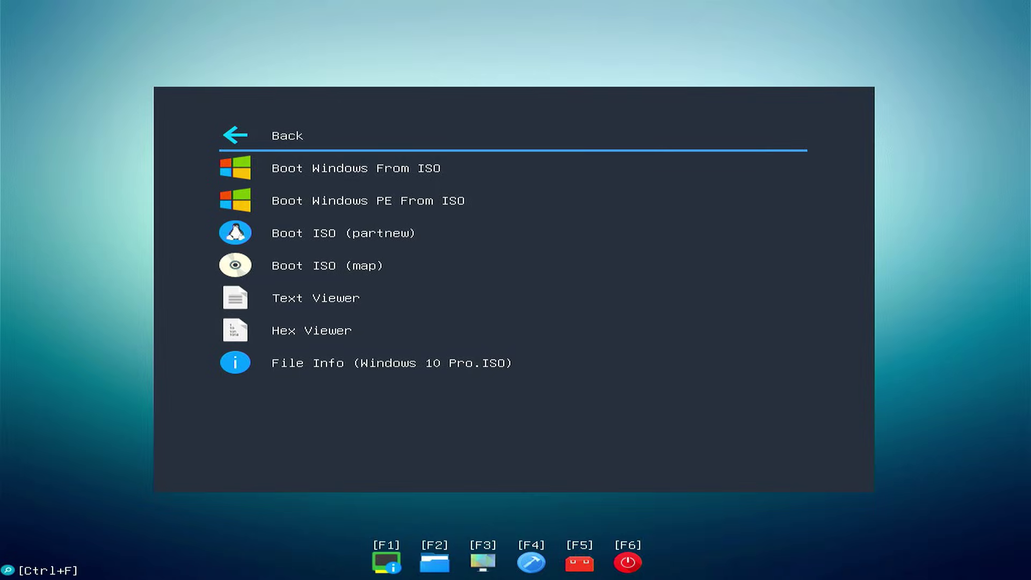
key(Down)
key(Return)
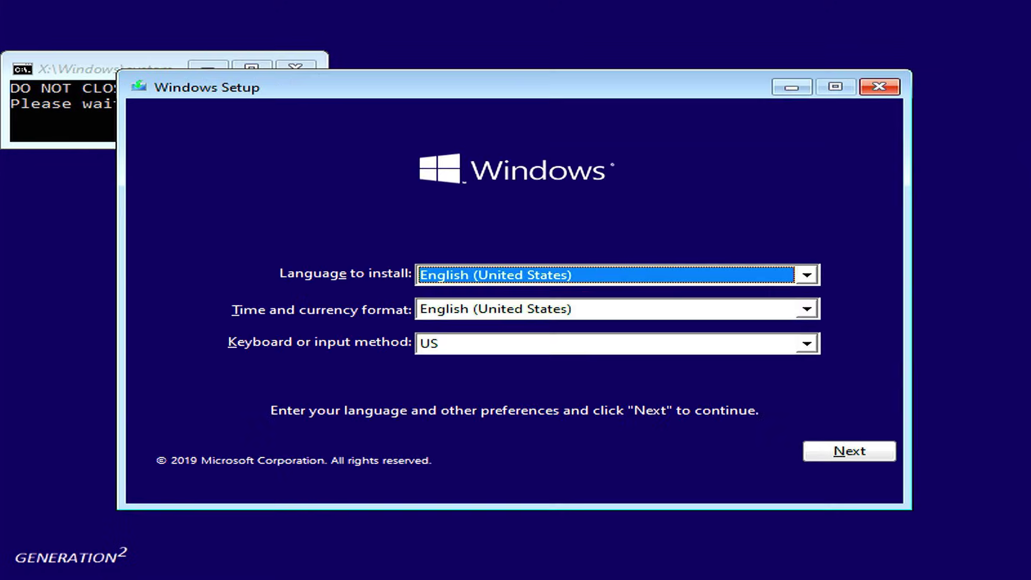
click(887, 452)
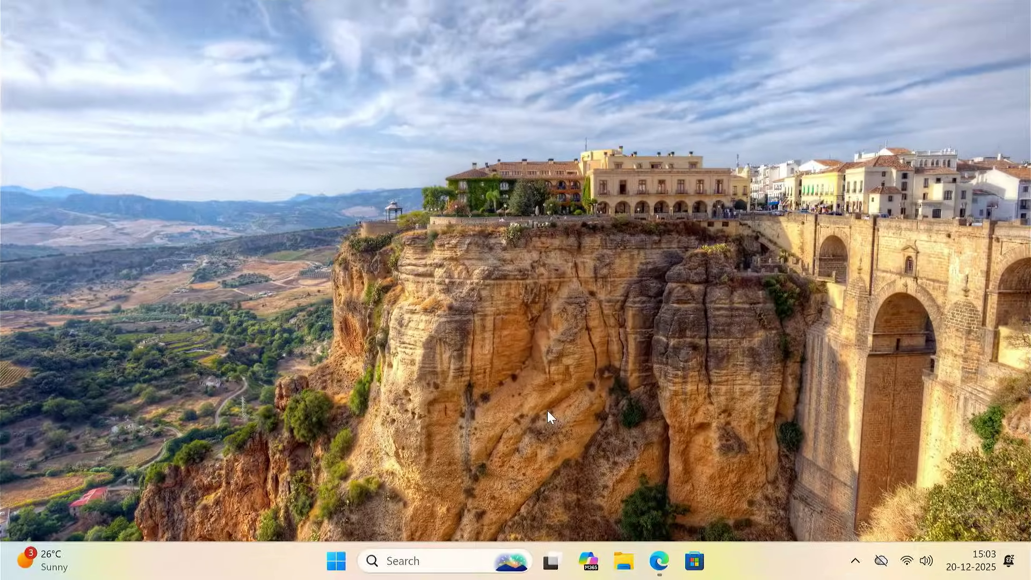
Open This PC > DATA (E:) > ISOs in File Explorer, select all five ISO files, then minimize.
click(622, 564)
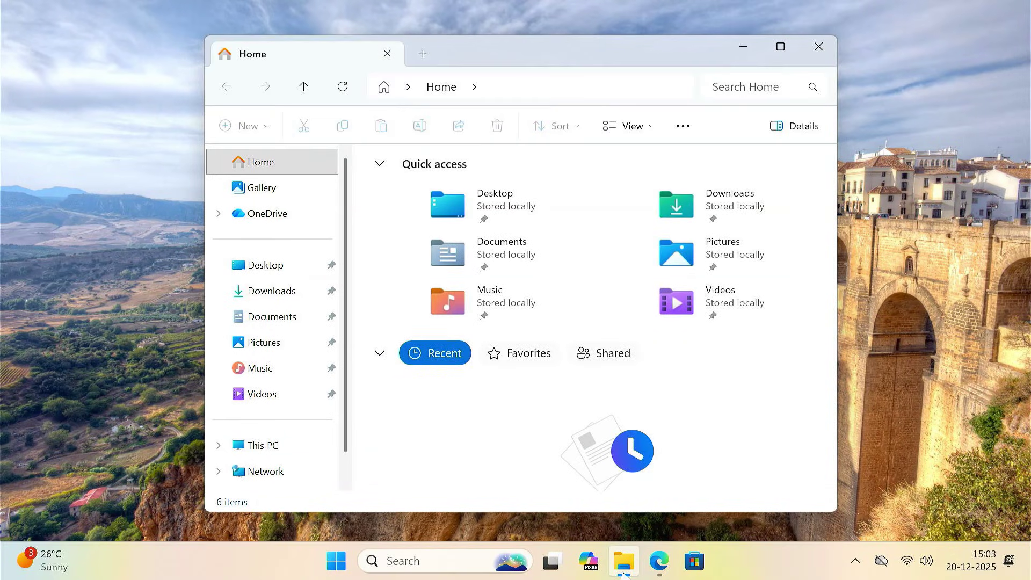
click(305, 445)
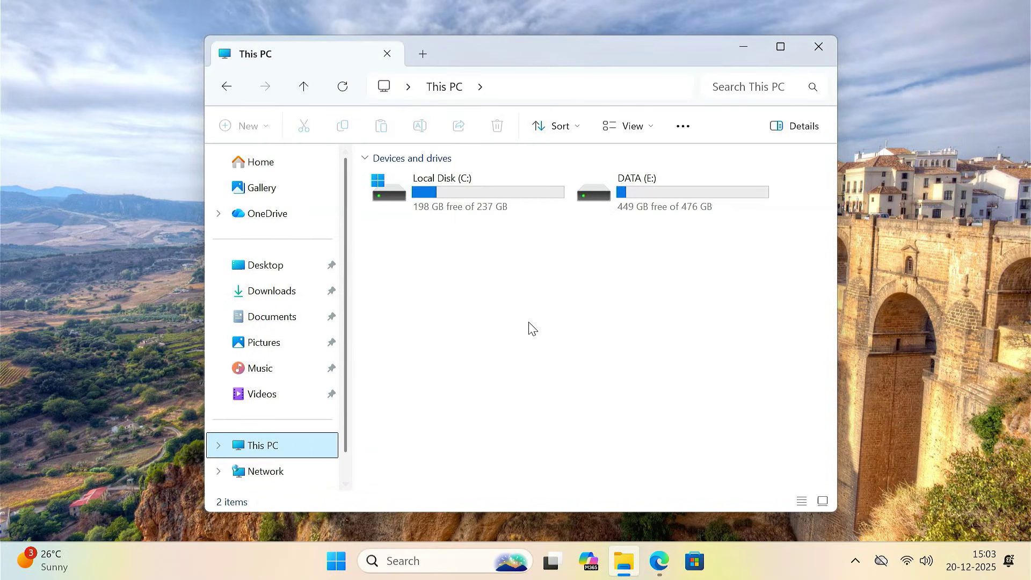
click(661, 194)
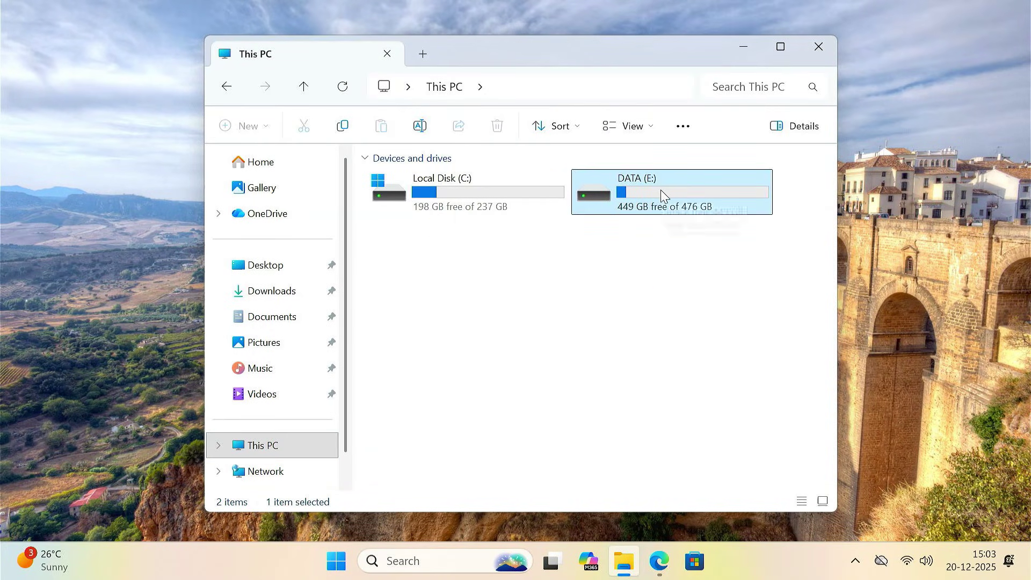
double_click(661, 195)
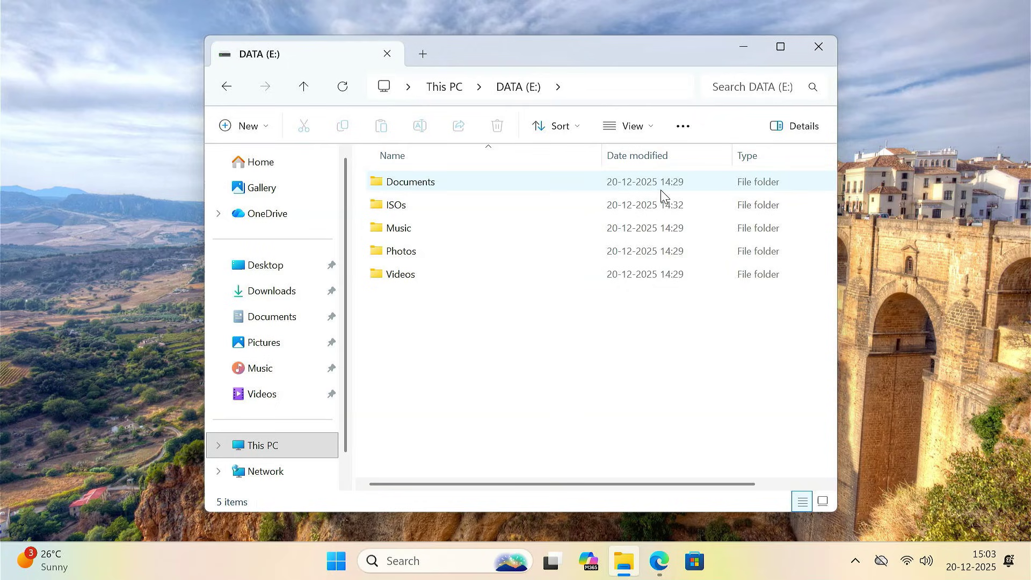
click(414, 212)
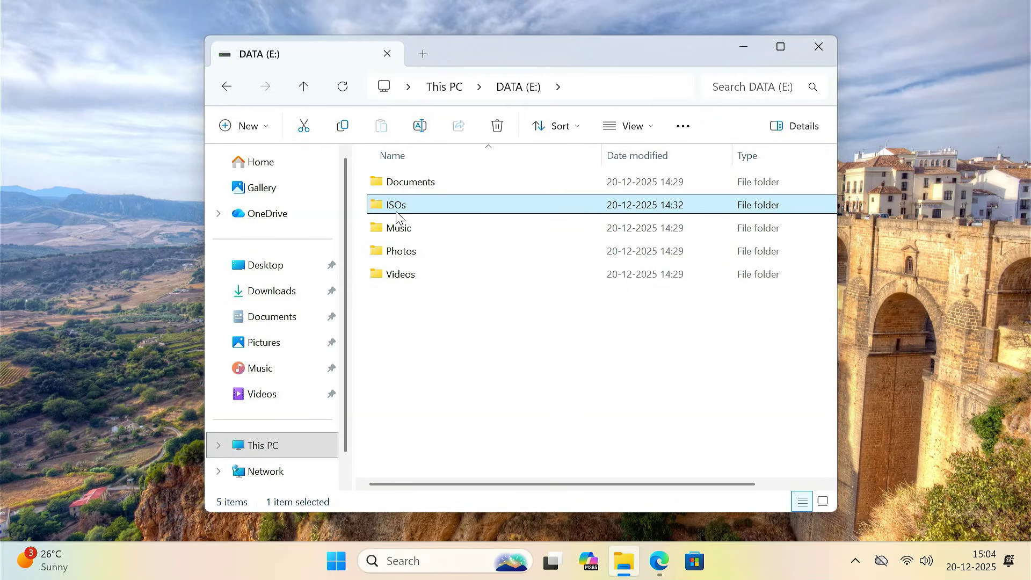
double_click(419, 215)
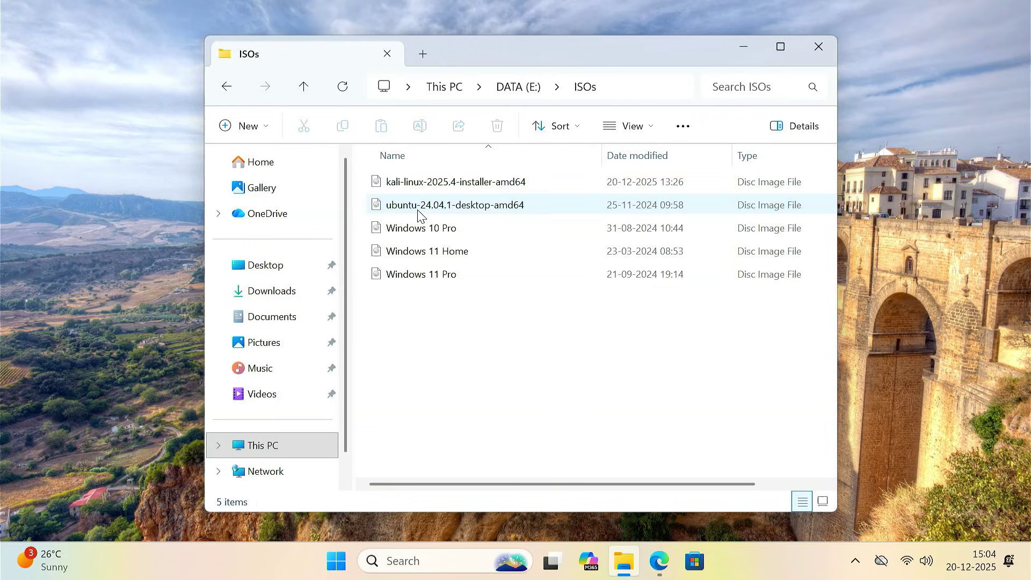
drag(478, 294, 460, 178)
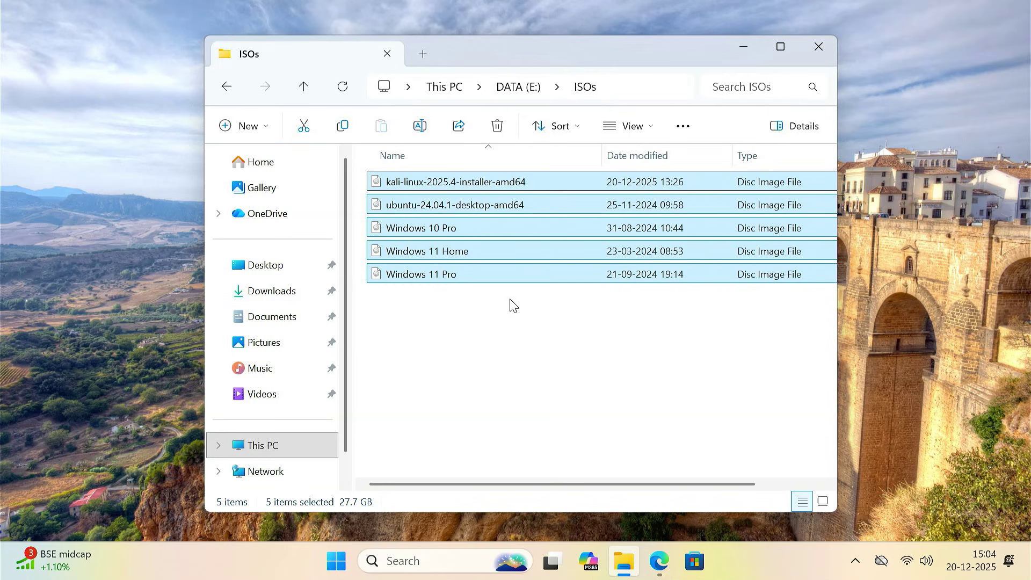
click(743, 47)
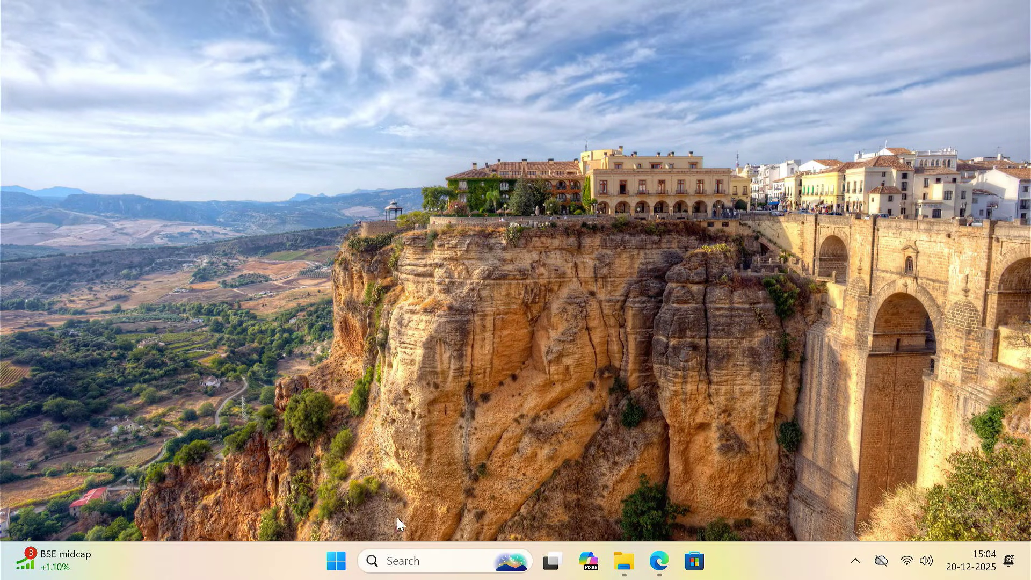
Launch Disk Management from the Win+X menu and maximize it.
right_click(343, 561)
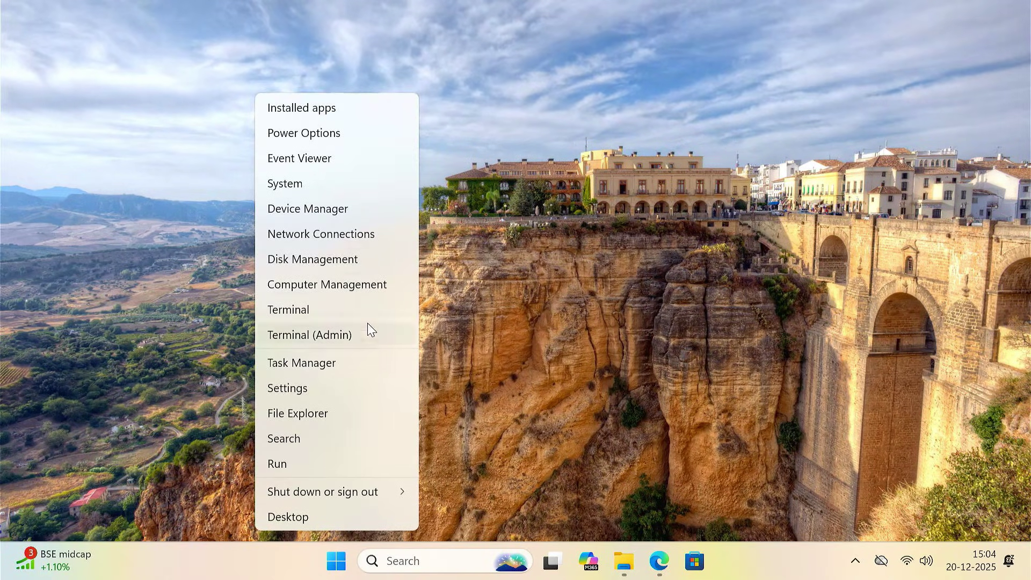
click(325, 260)
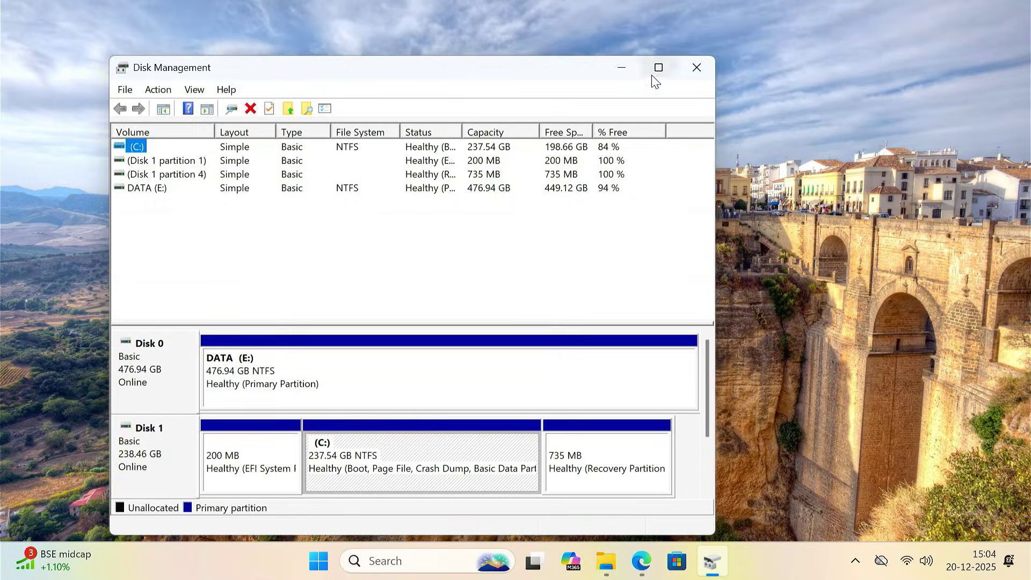
click(658, 68)
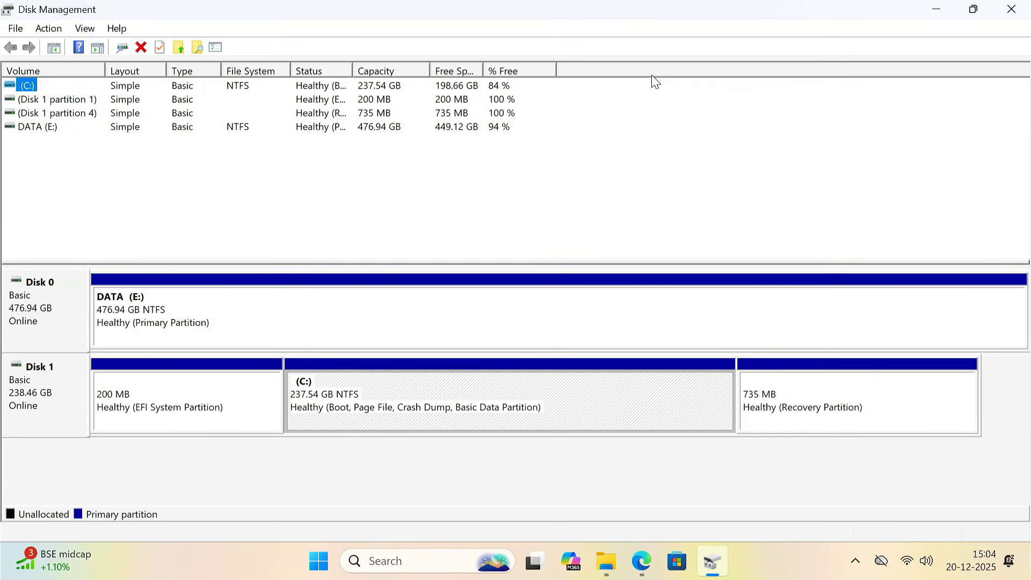
Shrink the DATA (E:) volume by 1024 MB.
click(340, 328)
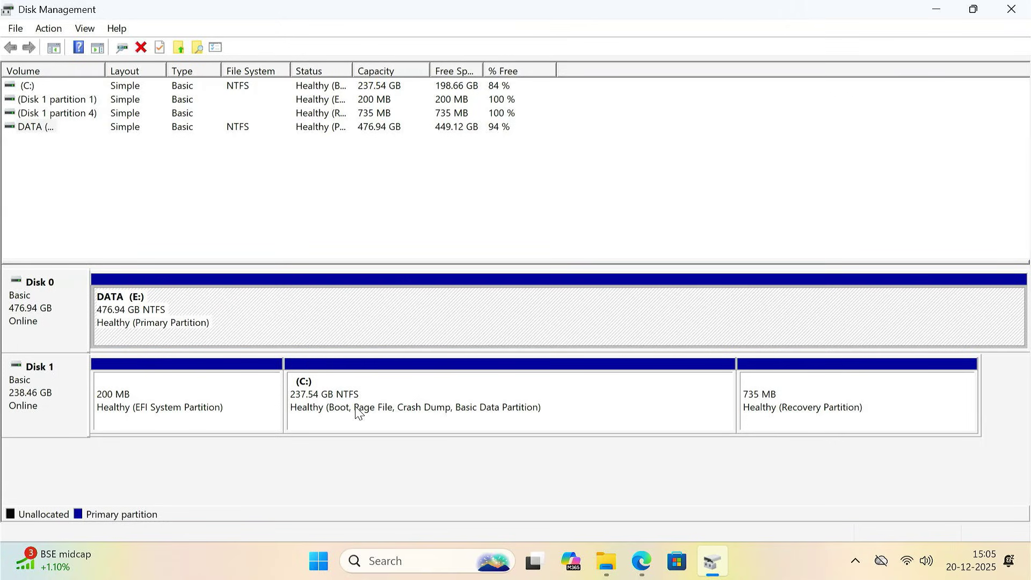
right_click(233, 313)
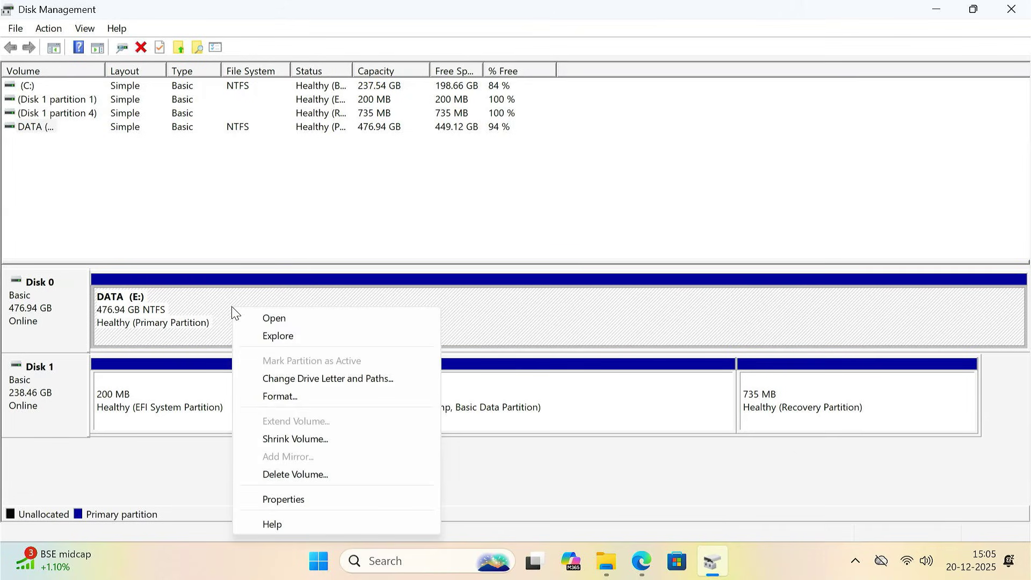
click(326, 440)
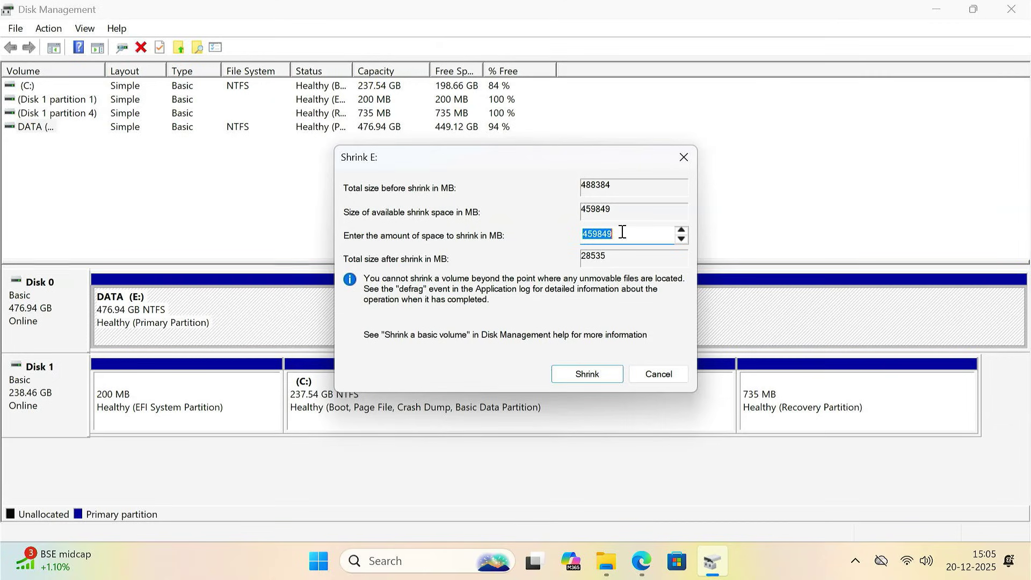
key(BackSpace)
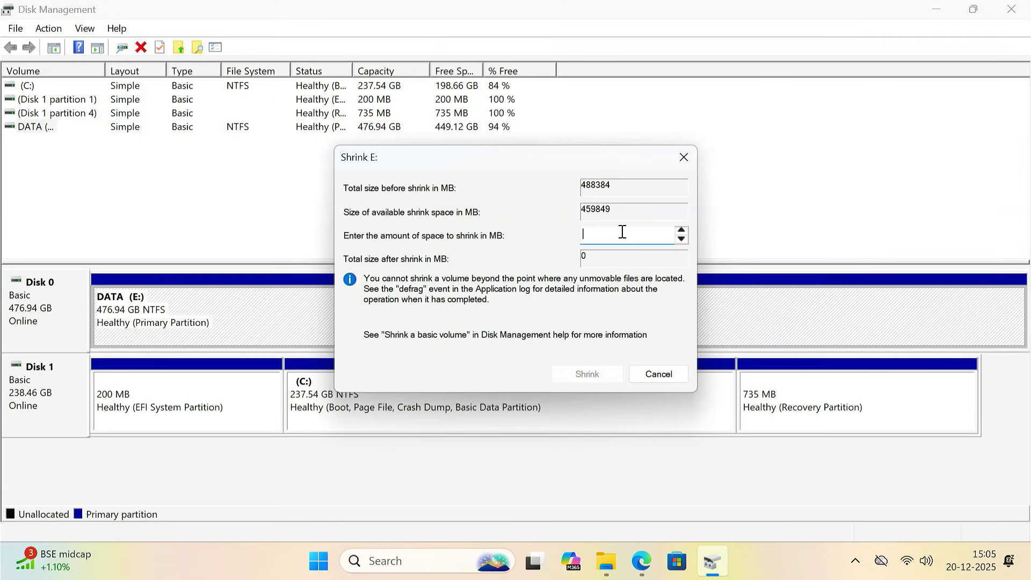
text(1024)
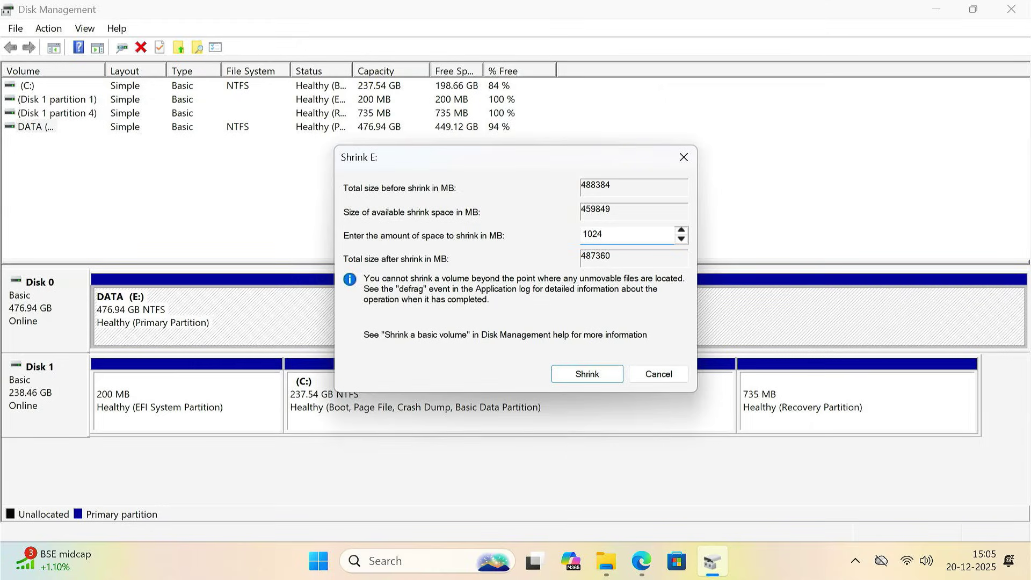
click(607, 374)
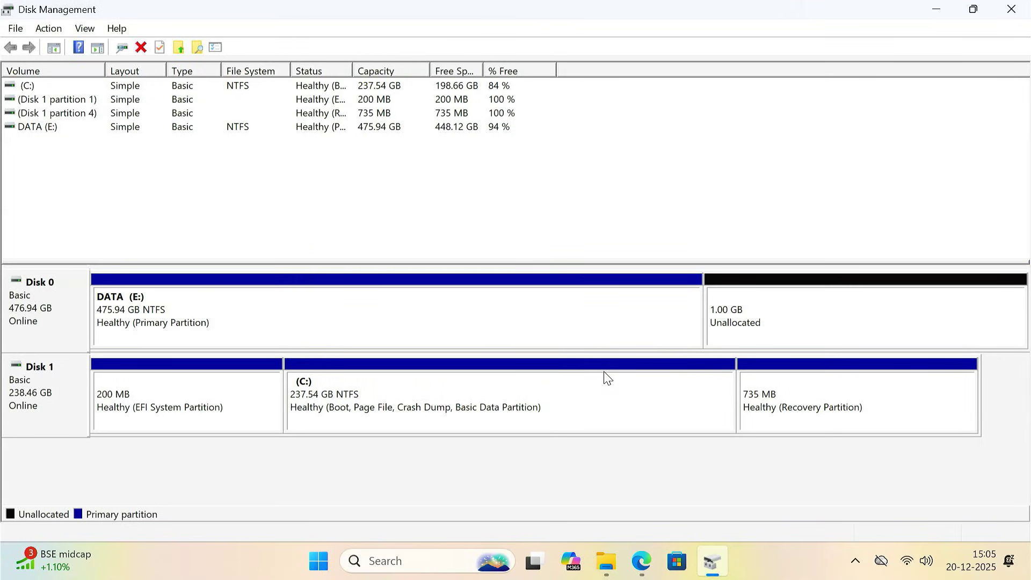
Start a new simple volume on the 1.00 GB unallocated space at full 1023 MB, drive letter Z.
click(778, 319)
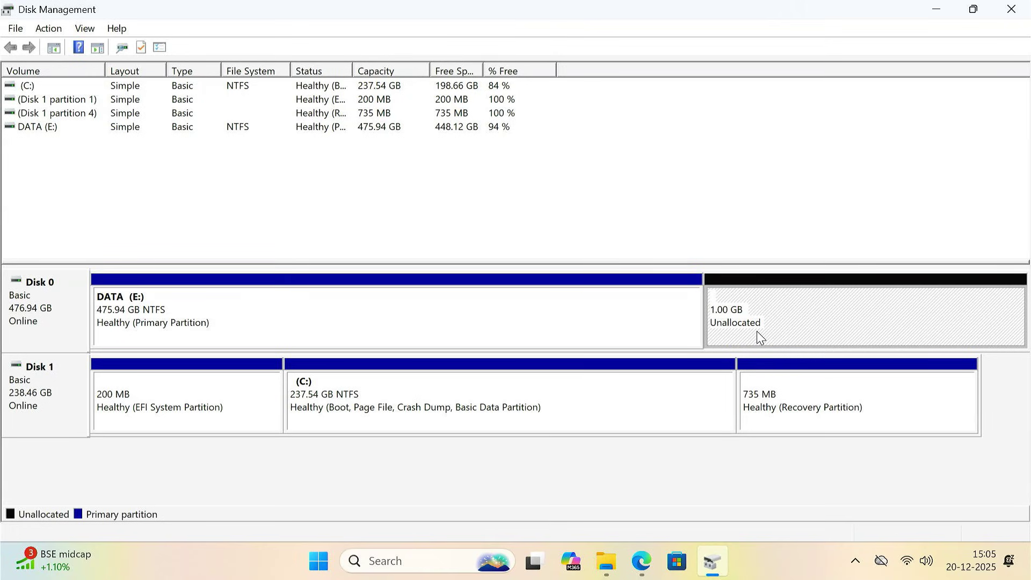
right_click(785, 307)
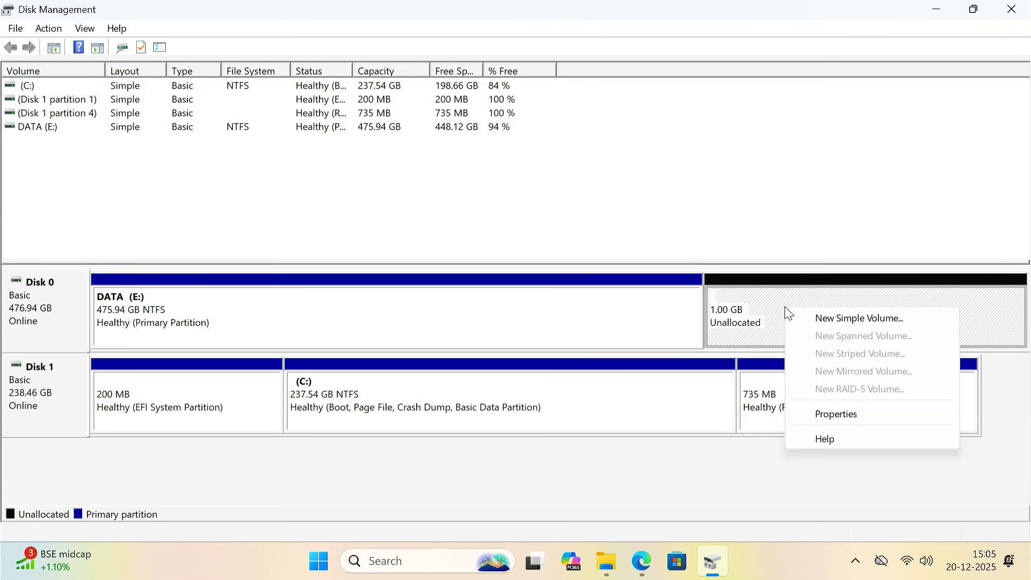
click(836, 323)
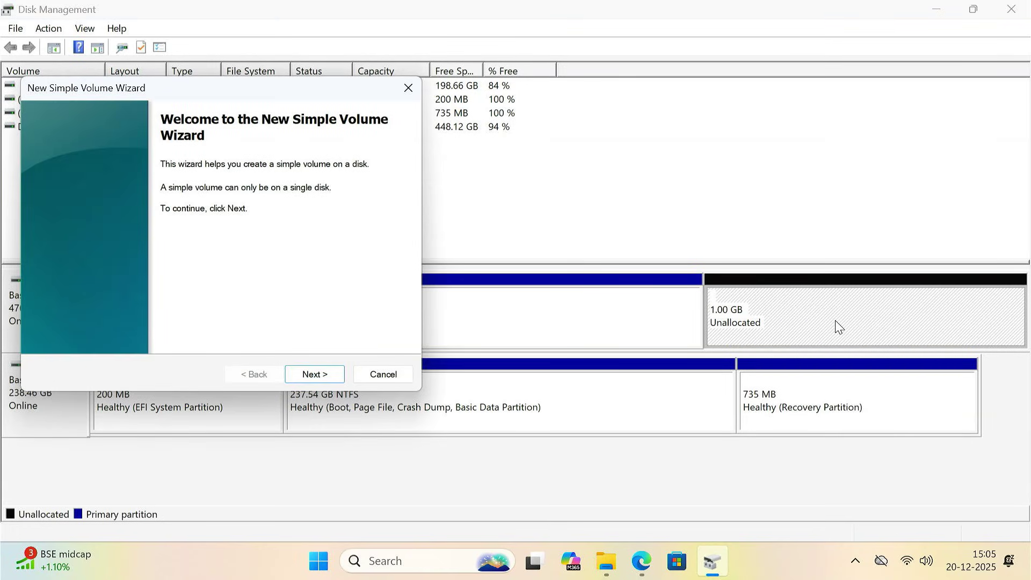
click(328, 379)
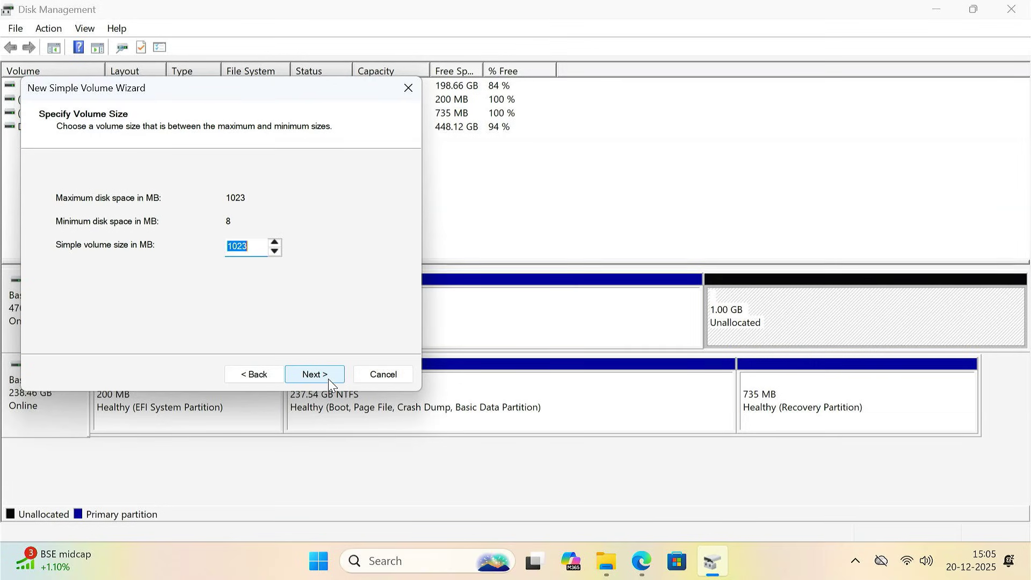
click(327, 378)
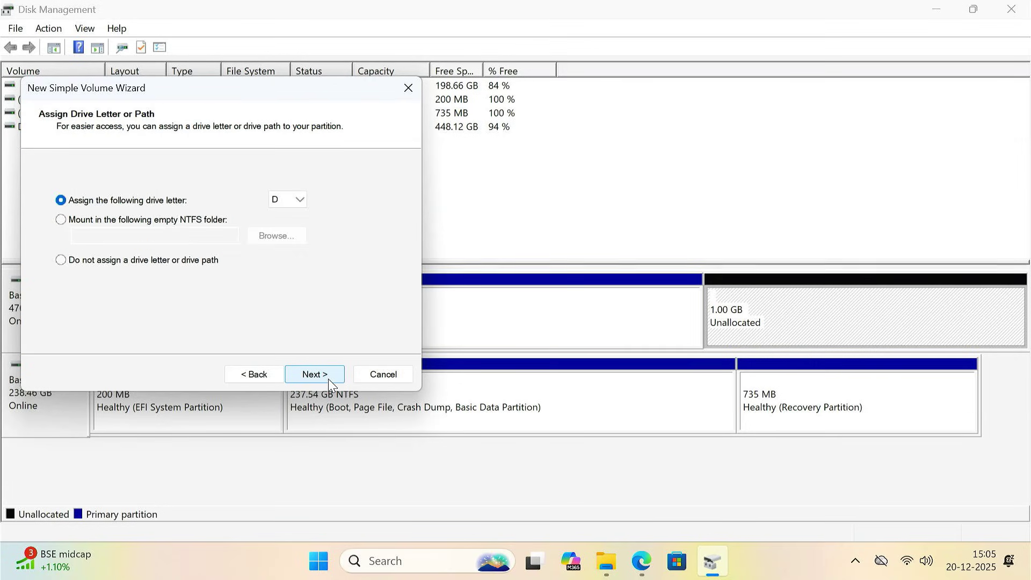
click(300, 203)
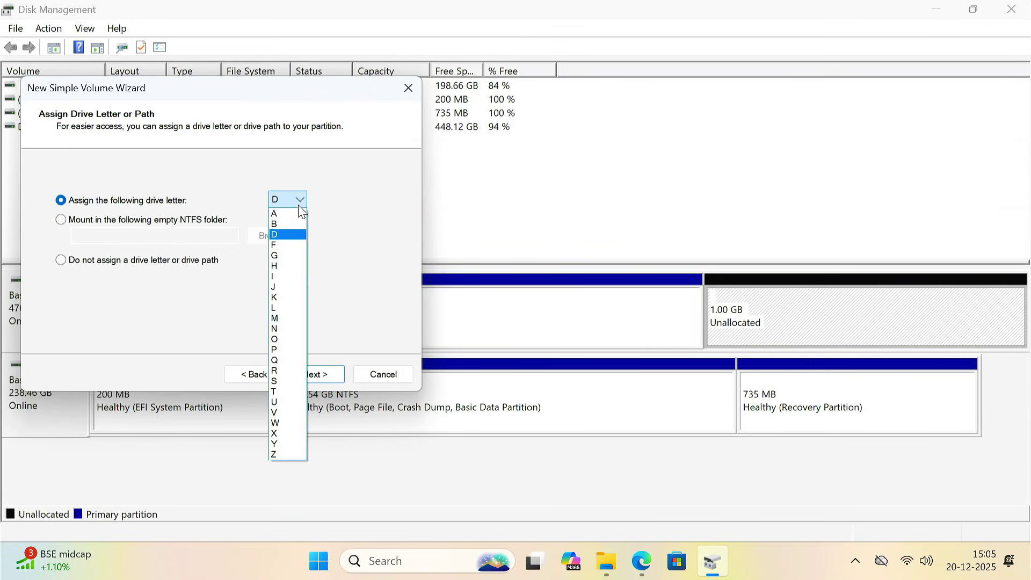
click(290, 455)
click(321, 375)
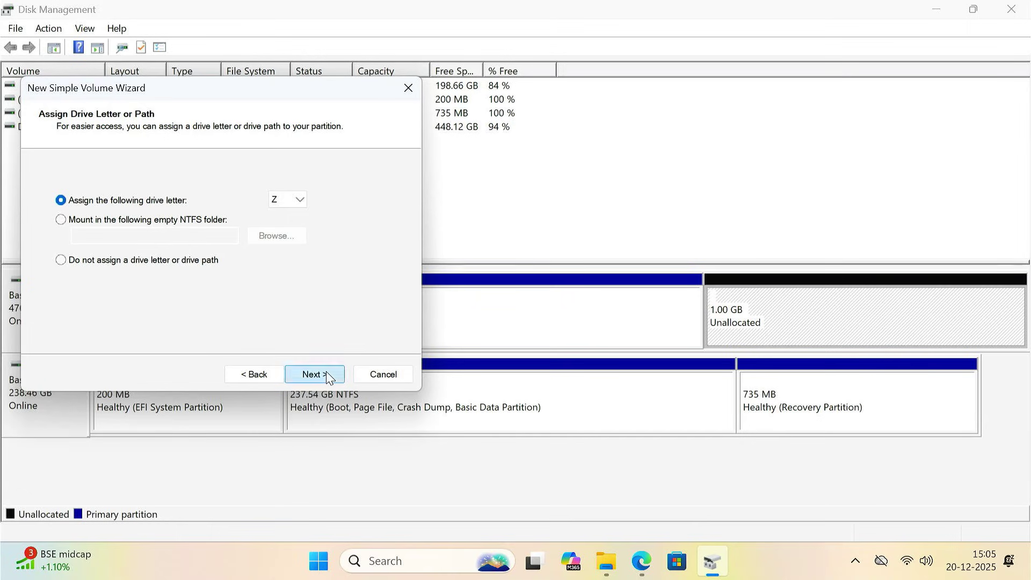
Format it as FAT32 with volume label MULTI-BOOT and finish the wizard.
click(249, 239)
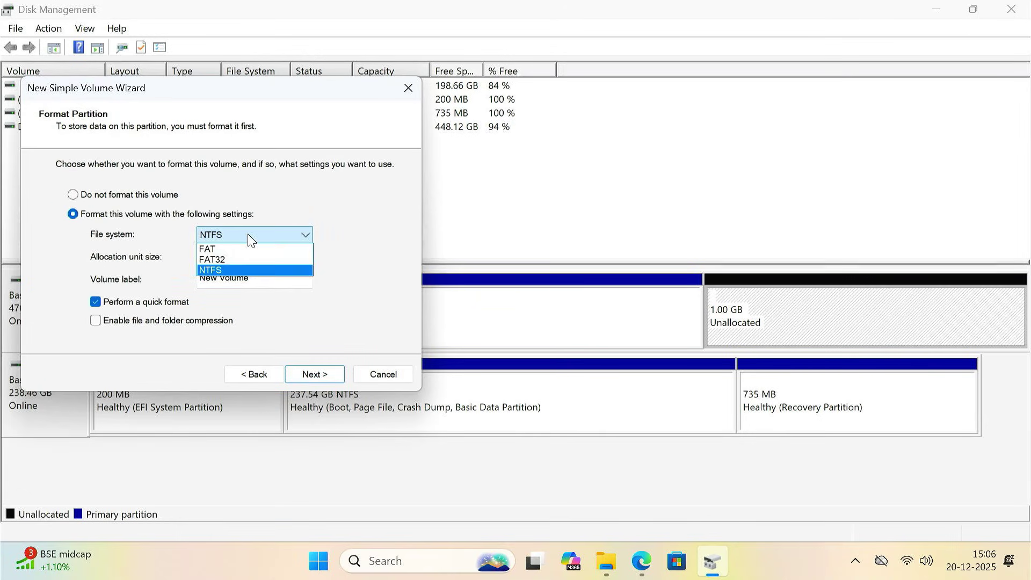
click(237, 262)
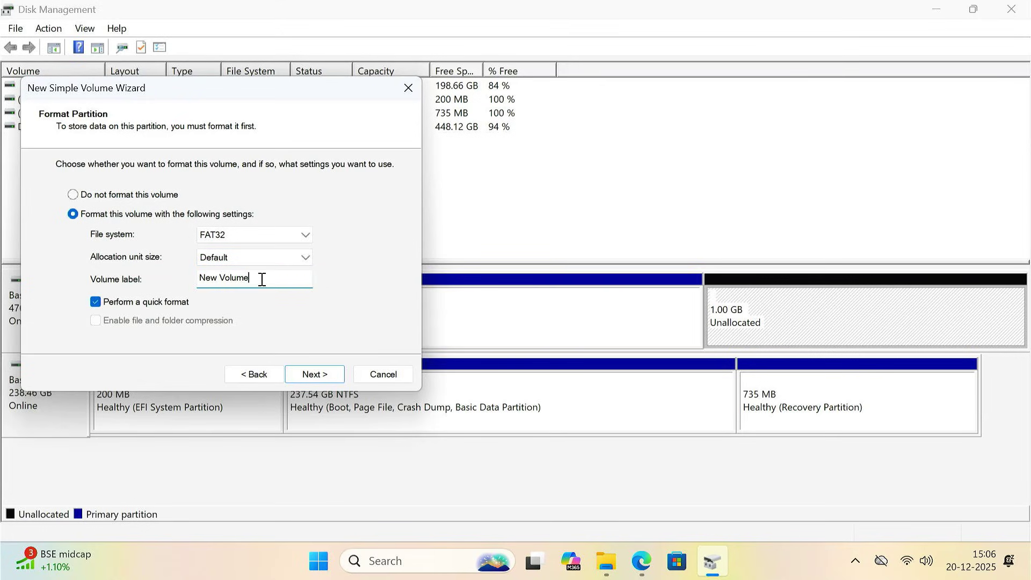
drag(262, 279, 202, 277)
key(BackSpace)
text(Multi-Boot)
click(313, 375)
click(314, 373)
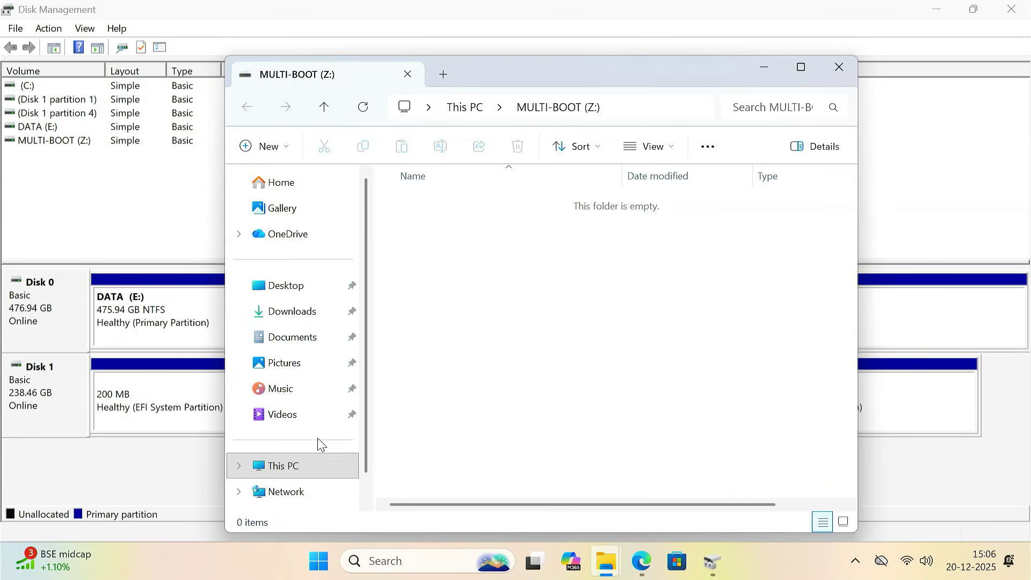
Verify MULTI-BOOT (Z:) appears under This PC, then close File Explorer and Disk Management.
click(283, 467)
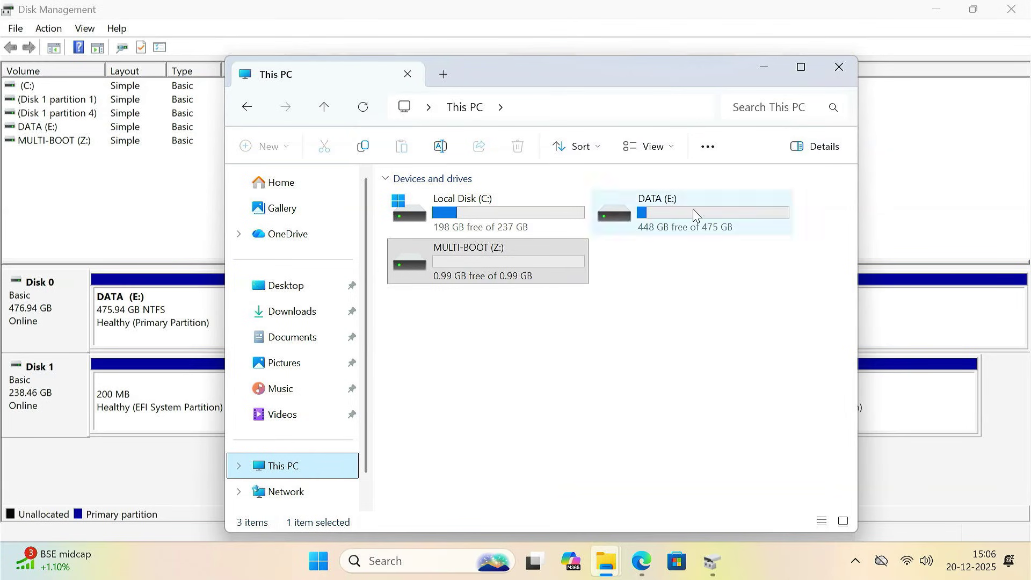
click(843, 65)
click(822, 299)
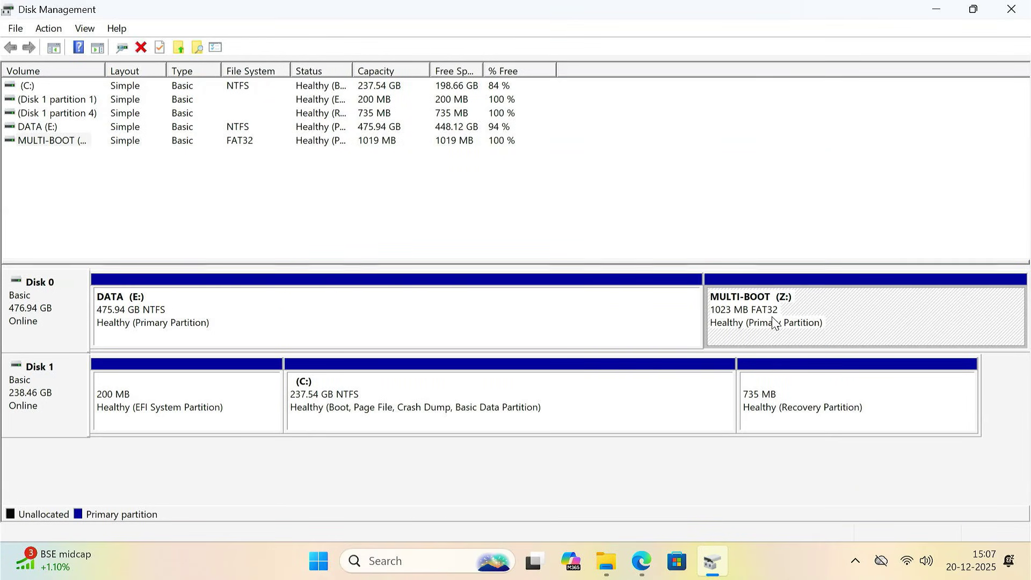
click(1011, 22)
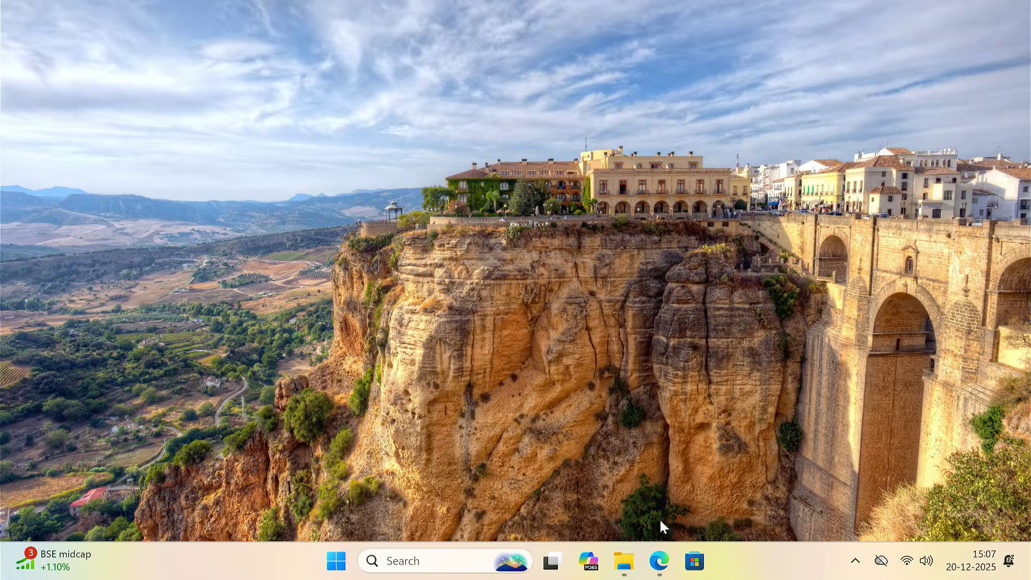
Download the Bootice 1.3.4.0 zip from the filehorse page in Edge.
click(664, 568)
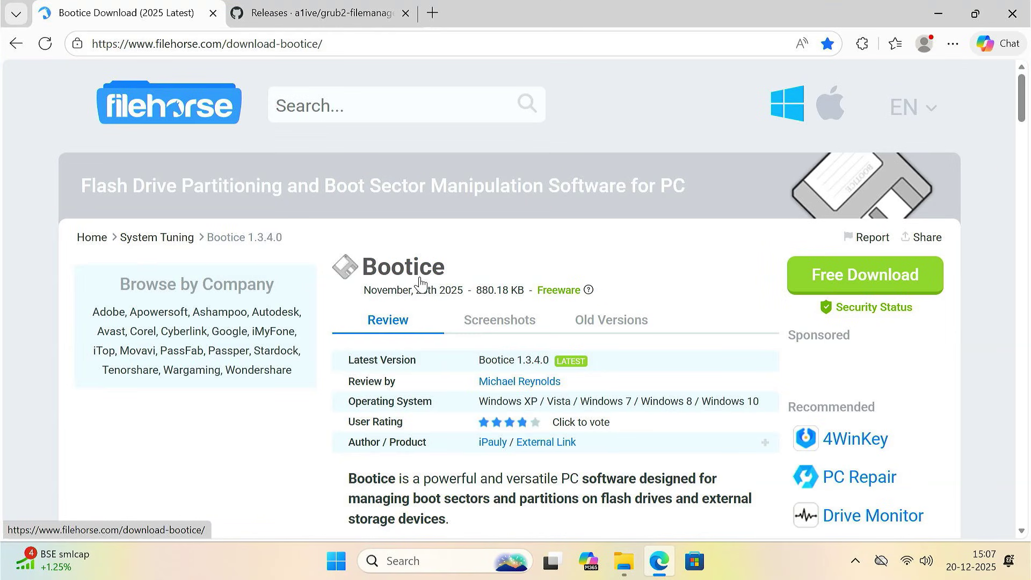
click(825, 290)
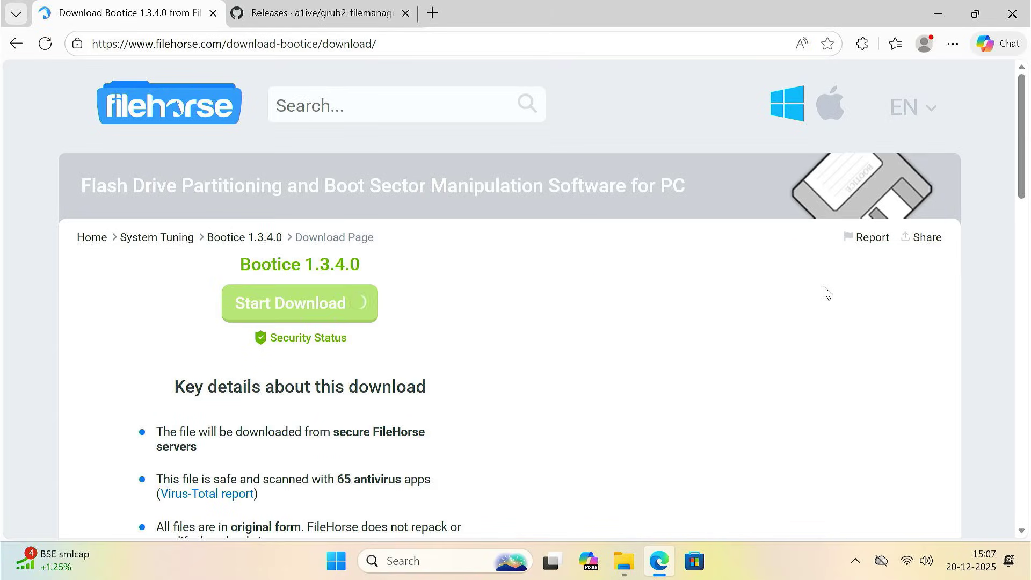
click(333, 316)
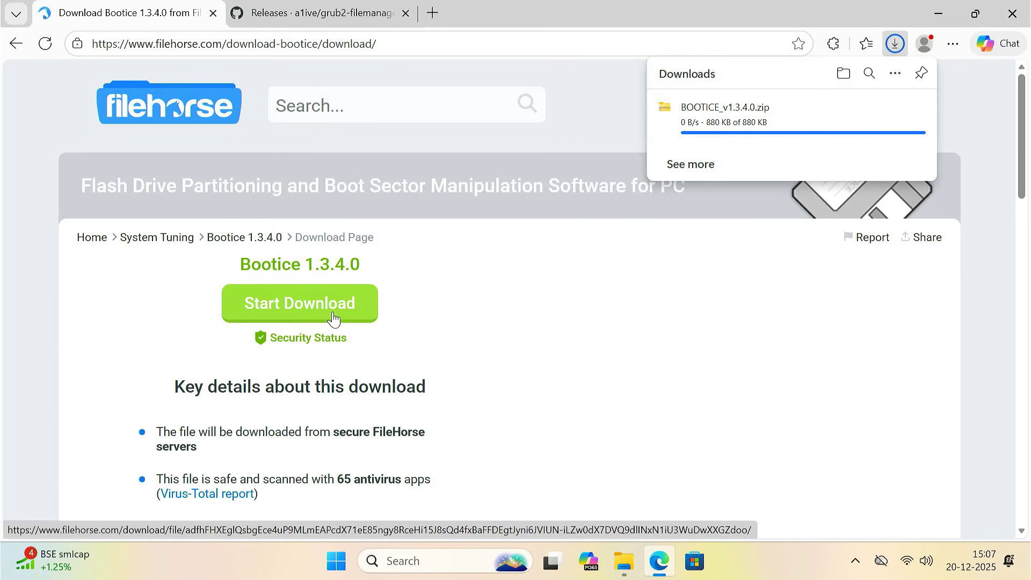
Download grubfm-en_US.7z from the GitHub releases page, show it in Downloads, and close Edge.
click(350, 20)
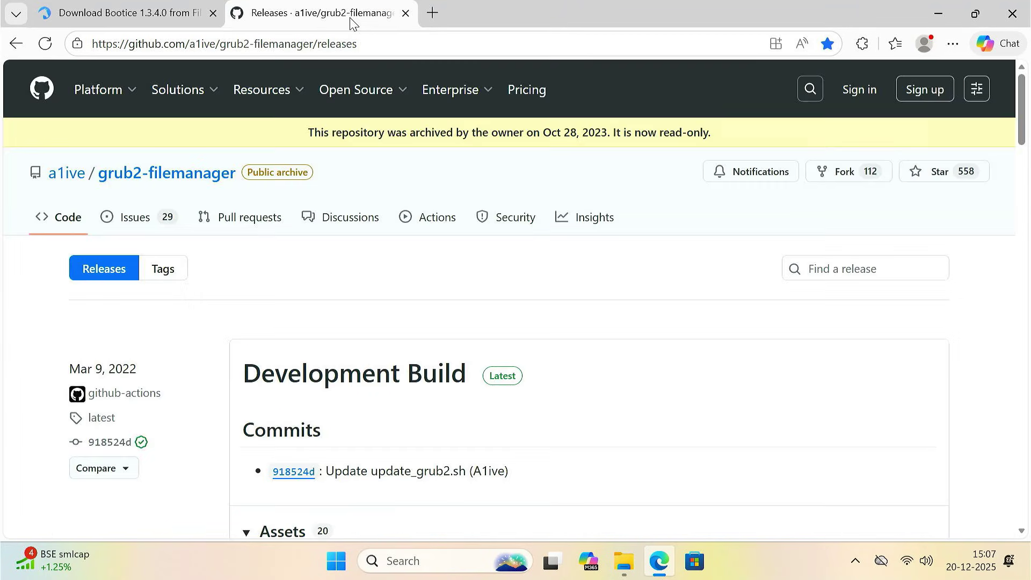
scroll(716, 320, down, 5)
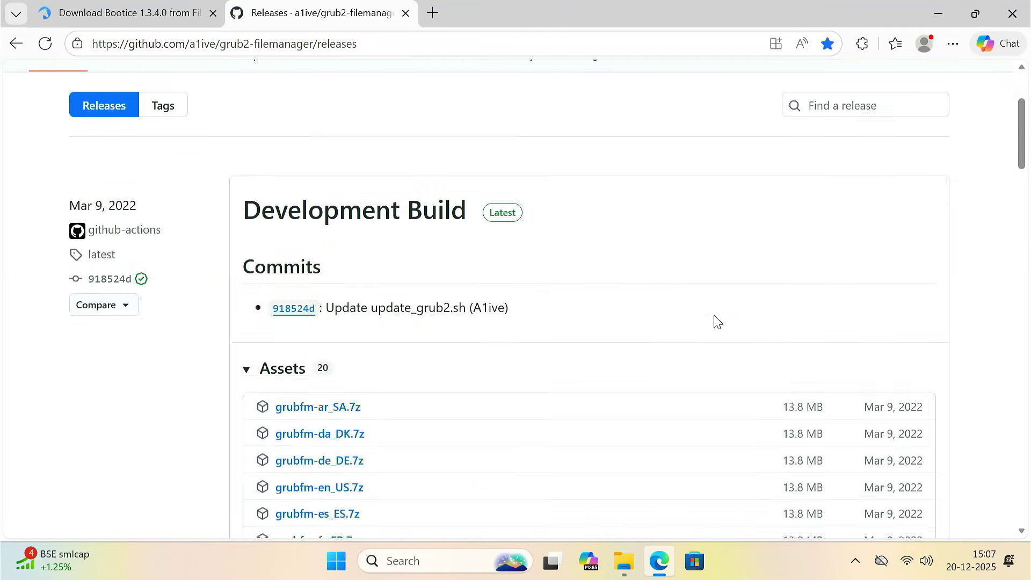
scroll(715, 320, down, 1)
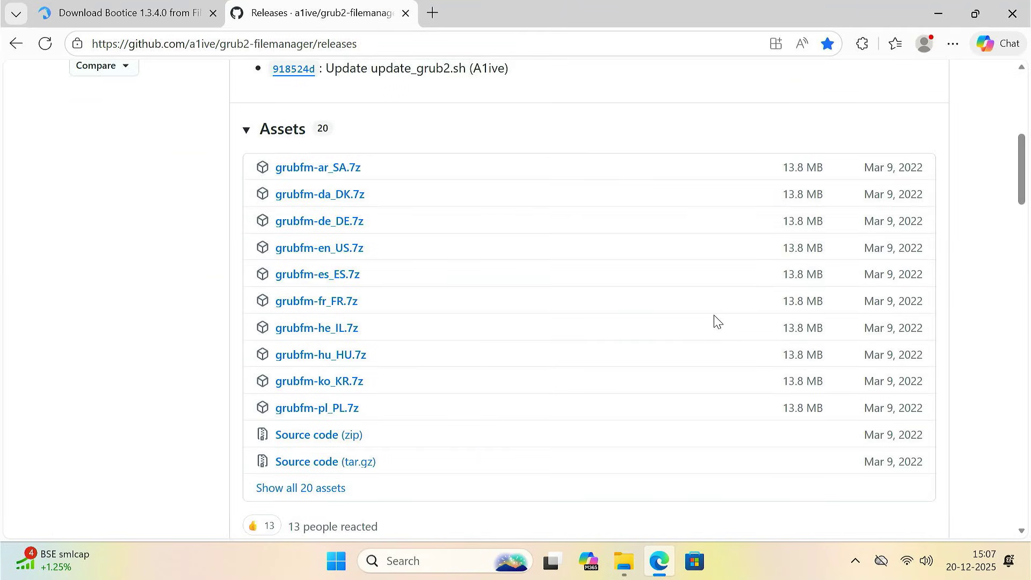
click(340, 255)
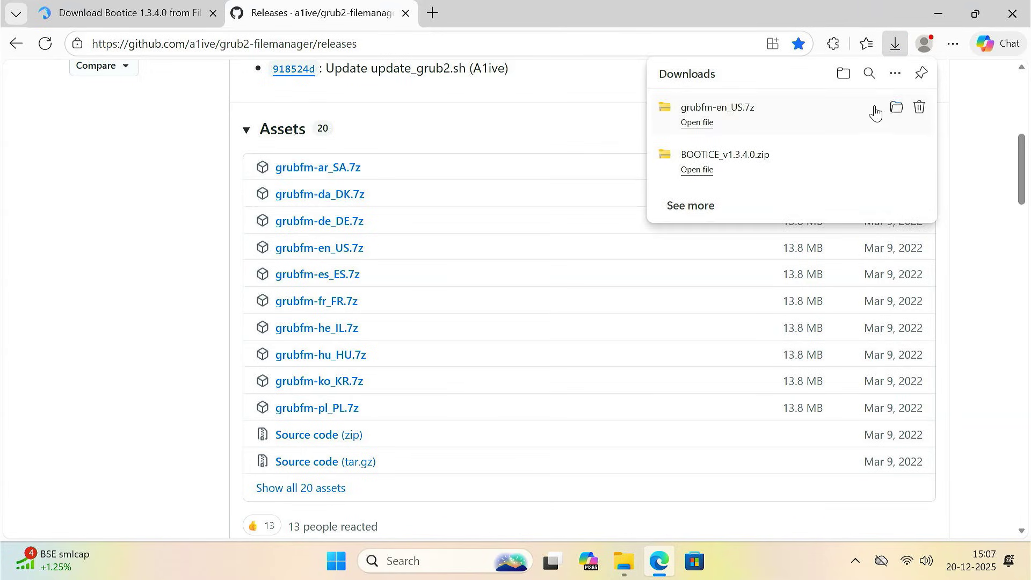
click(894, 109)
click(1008, 15)
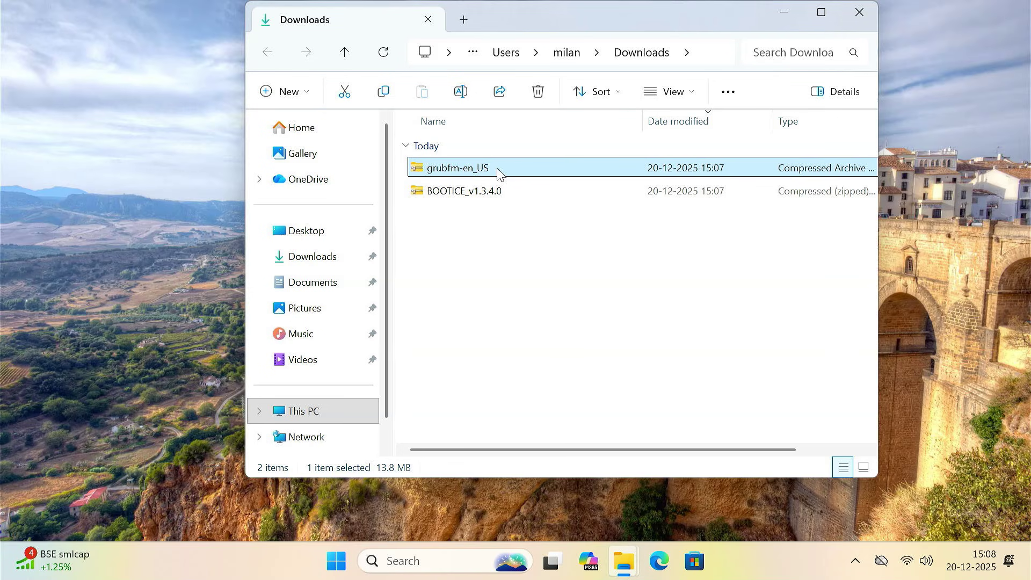
Extract grubfm-en_US and BOOTICE_v1.3.4.0 into their own folders without opening them afterwards.
right_click(497, 171)
click(573, 292)
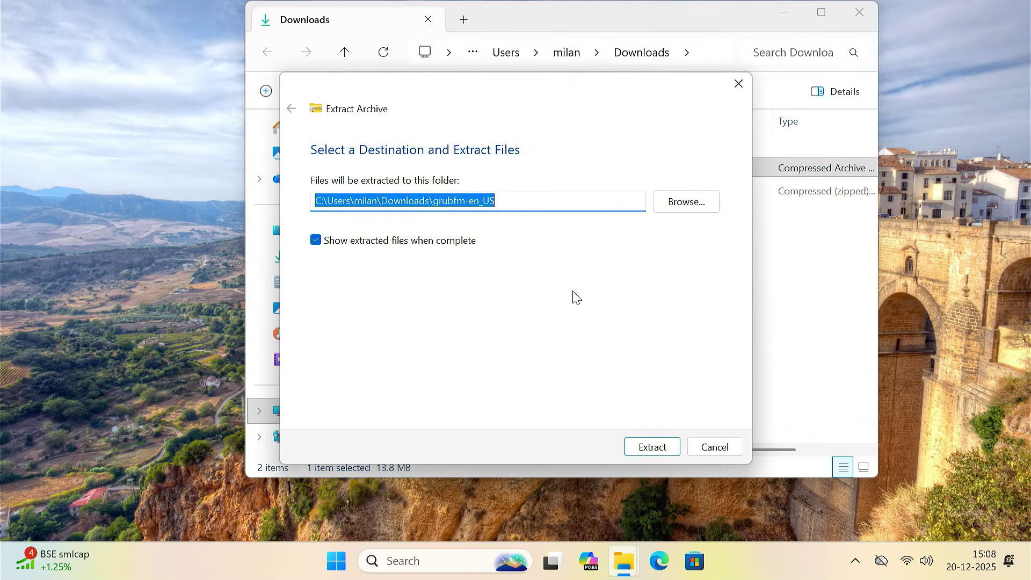
click(396, 247)
click(666, 450)
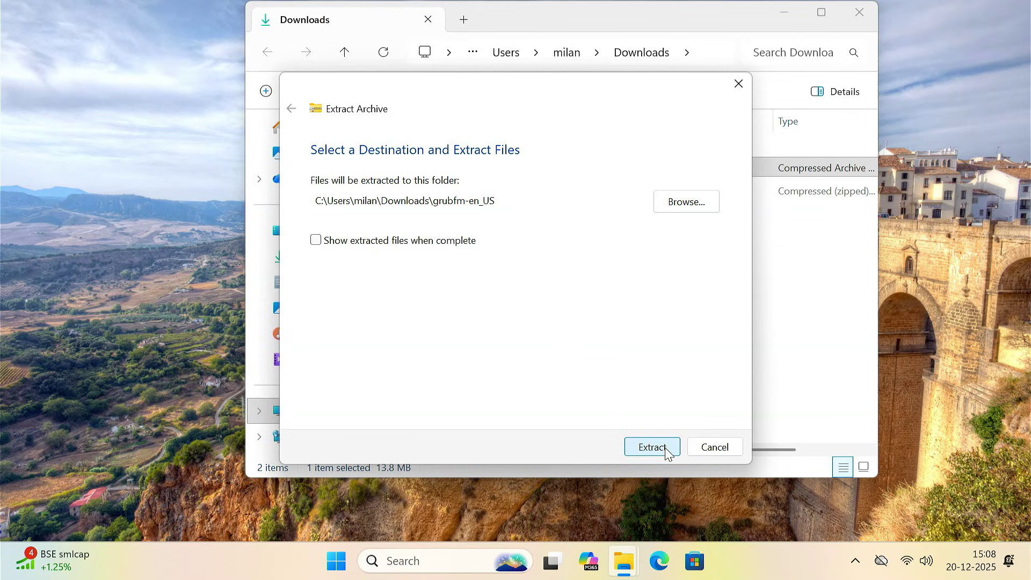
click(469, 191)
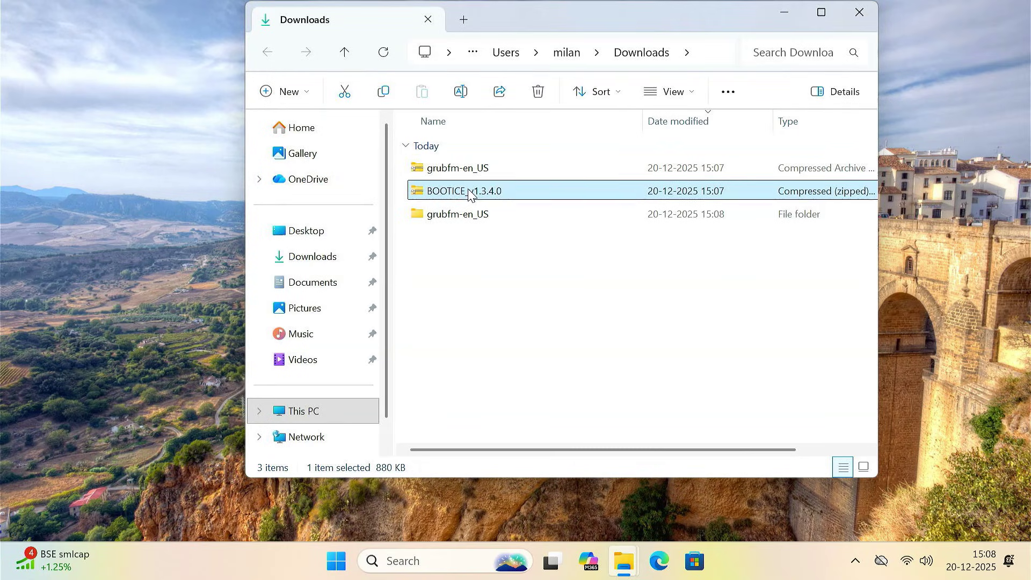
right_click(468, 192)
click(541, 295)
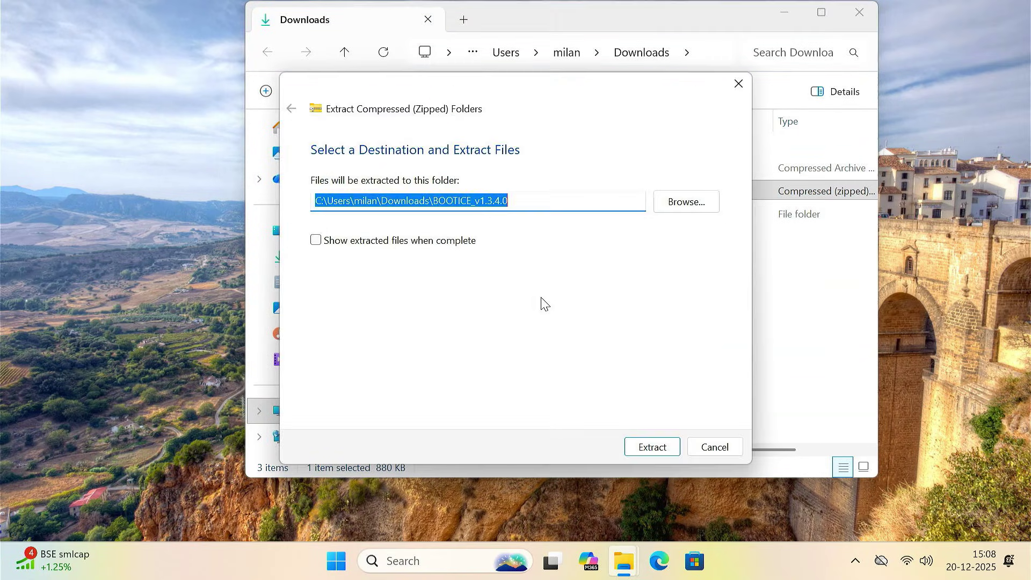
click(639, 449)
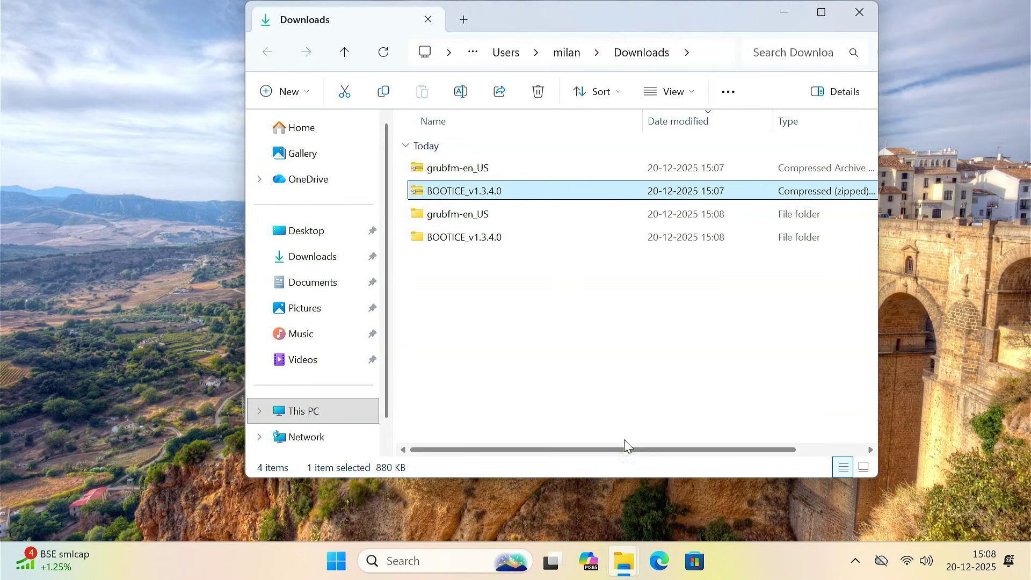
Permanently delete both original archives with Shift+Delete.
drag(410, 166, 475, 200)
key(shift+Delete)
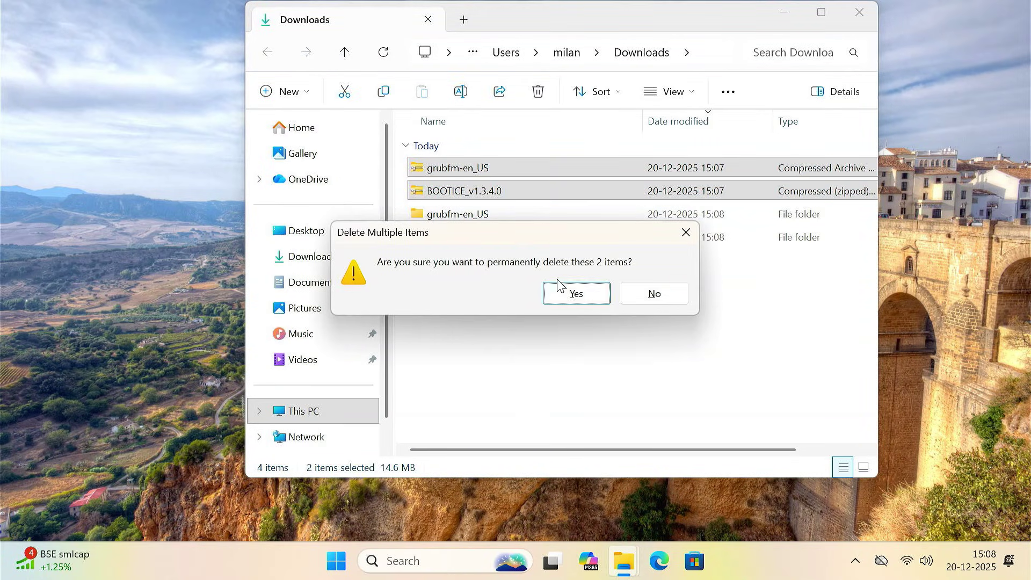
click(570, 292)
click(492, 172)
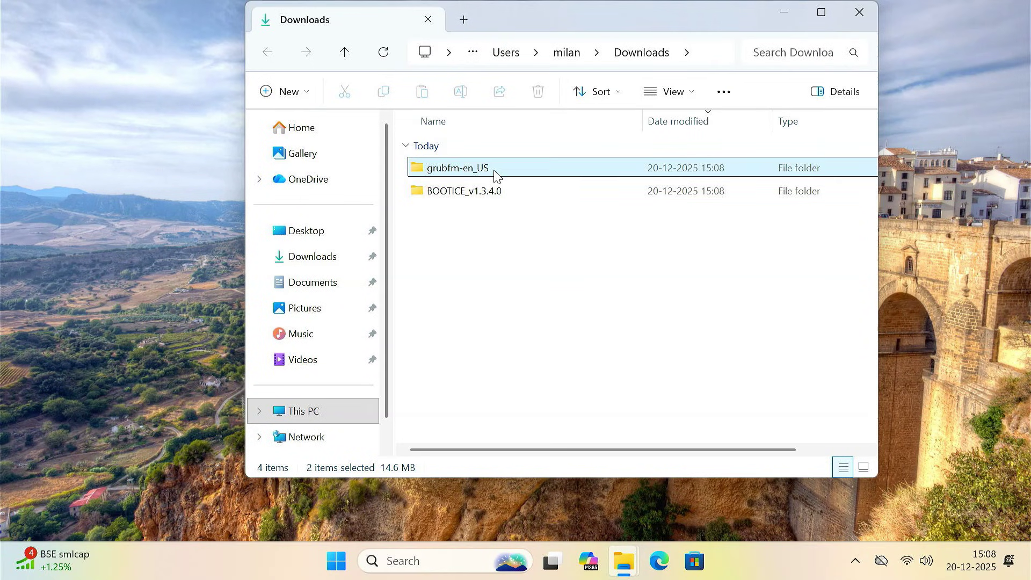
Rename grubfmx64.efi in the grubfm-en_US folder to boot.efi.
double_click(494, 173)
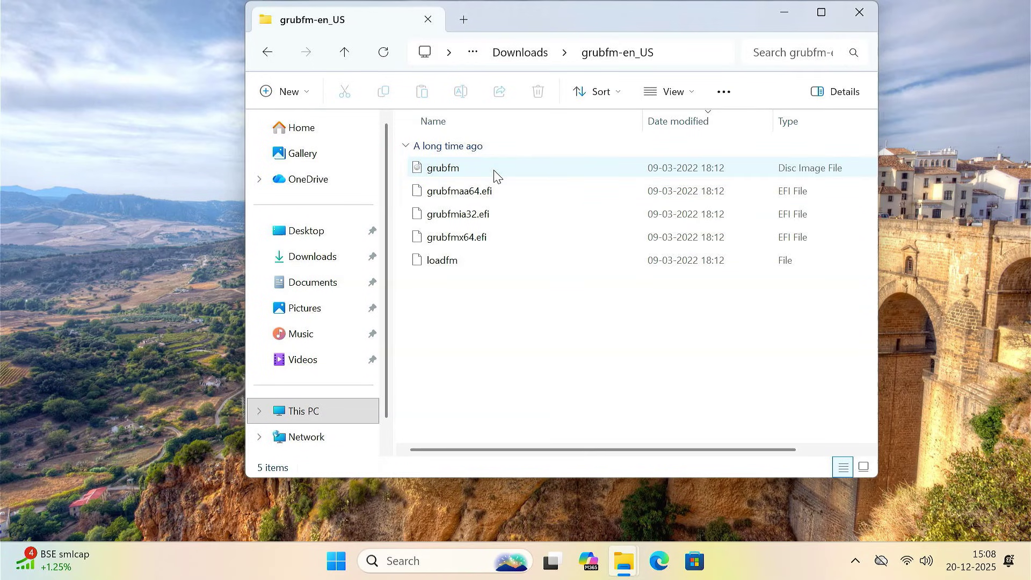
click(474, 238)
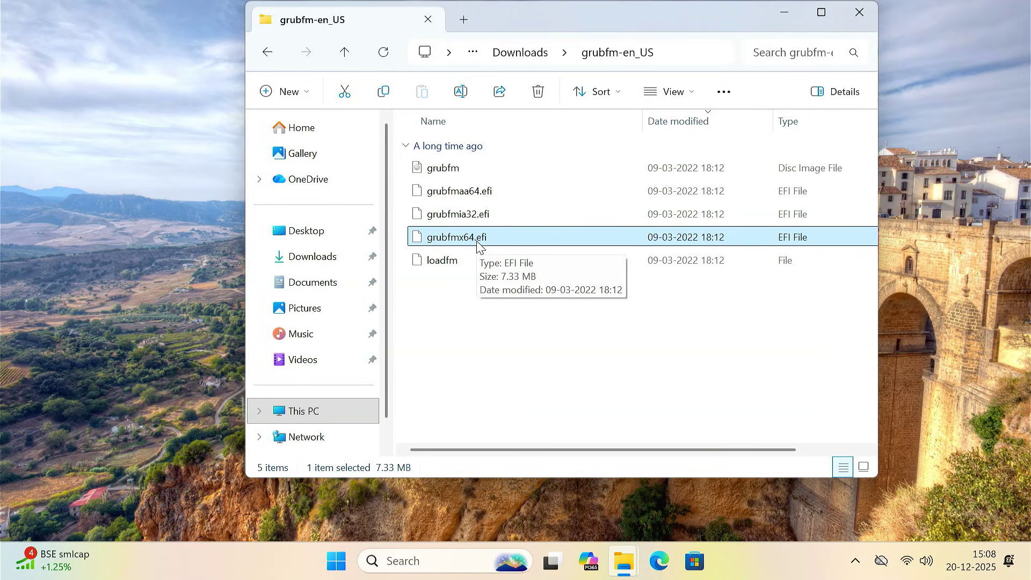
right_click(477, 246)
click(609, 256)
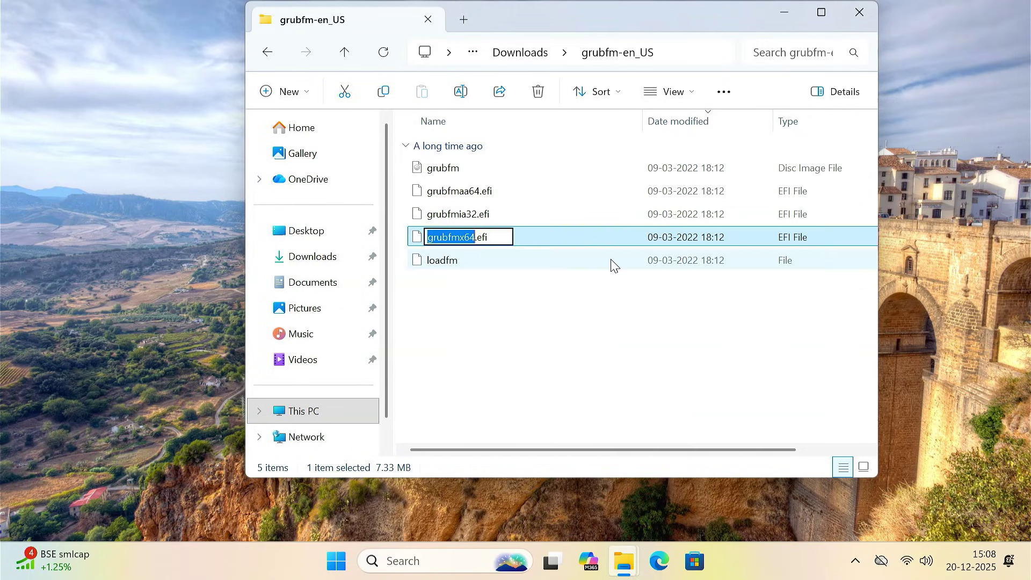
key(BackSpace)
text(boot)
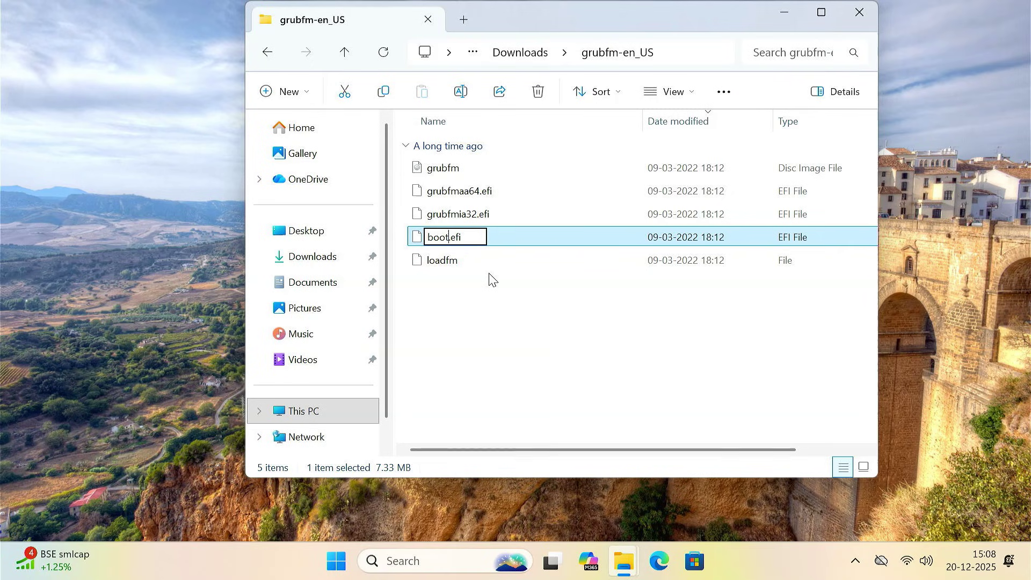
key(Return)
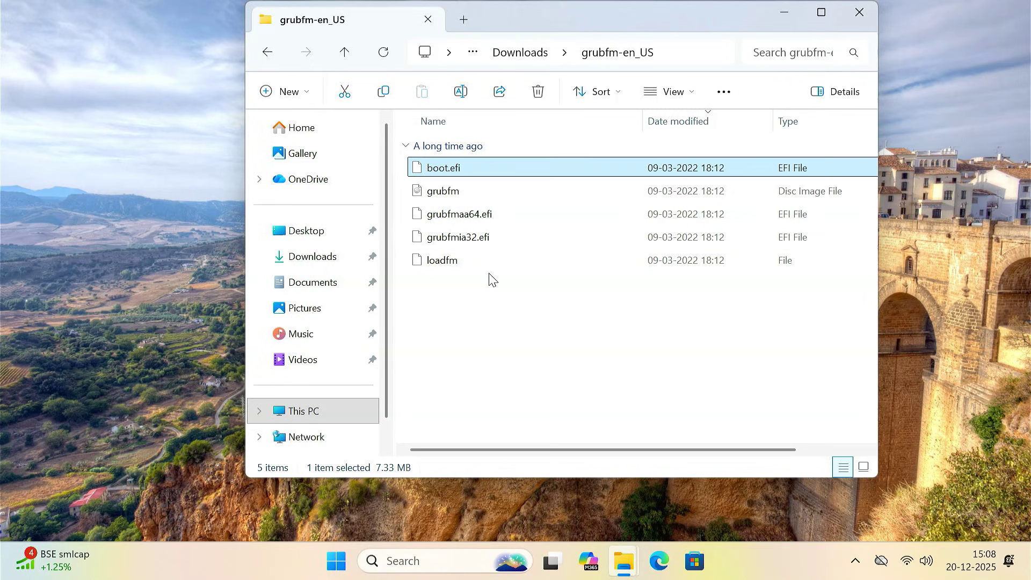
Paste a copy of boot.efi onto MULTI-BOOT (Z:) and return to the BOOTICE_v1.3.4.0 folder.
right_click(469, 172)
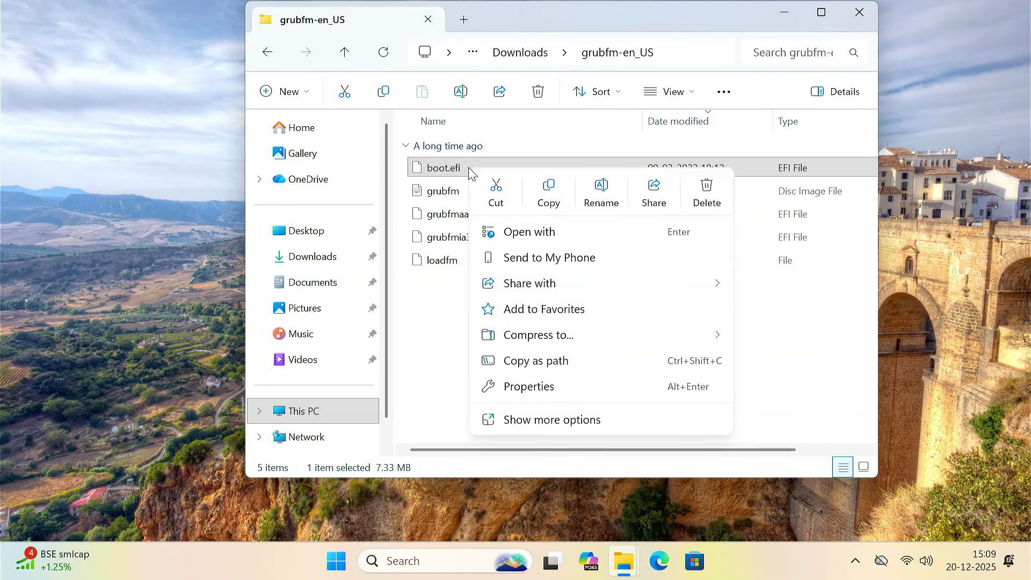
click(547, 196)
click(332, 413)
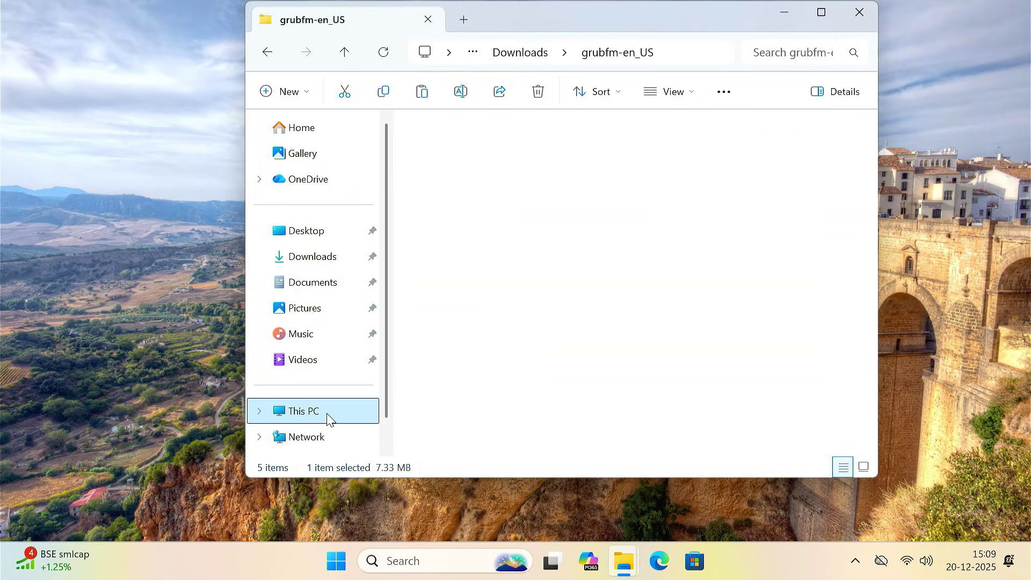
click(512, 209)
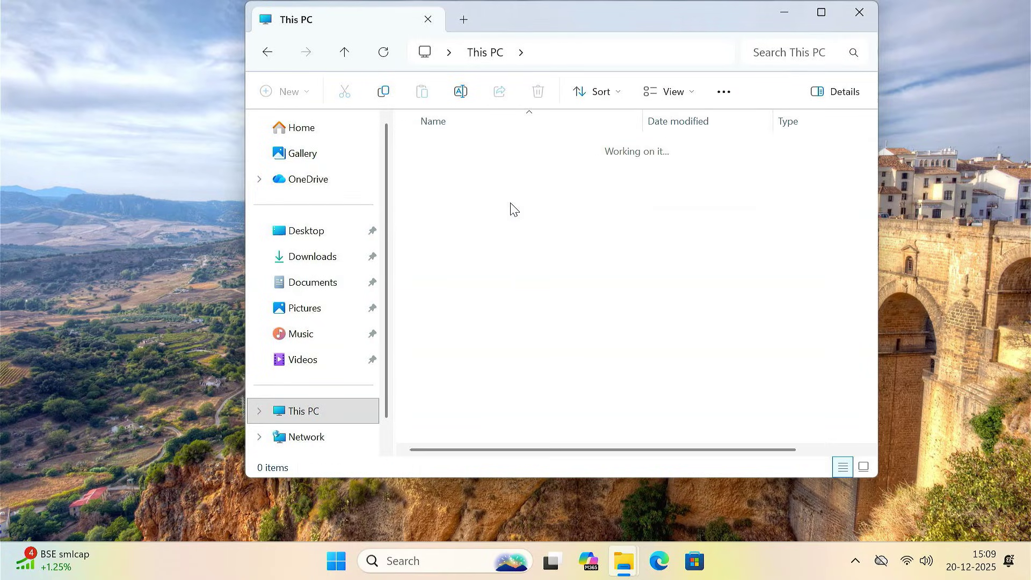
right_click(511, 211)
click(540, 228)
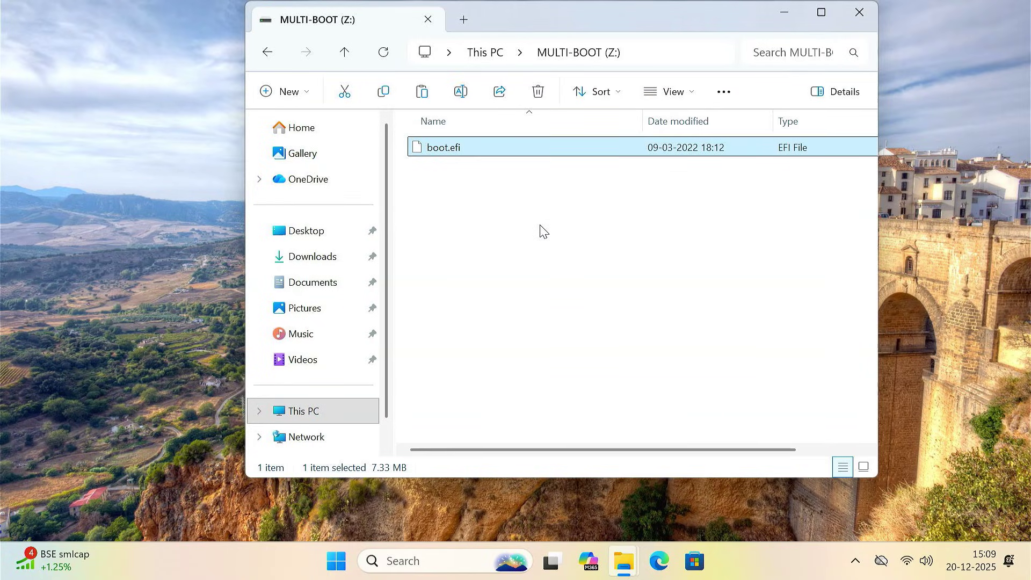
click(326, 257)
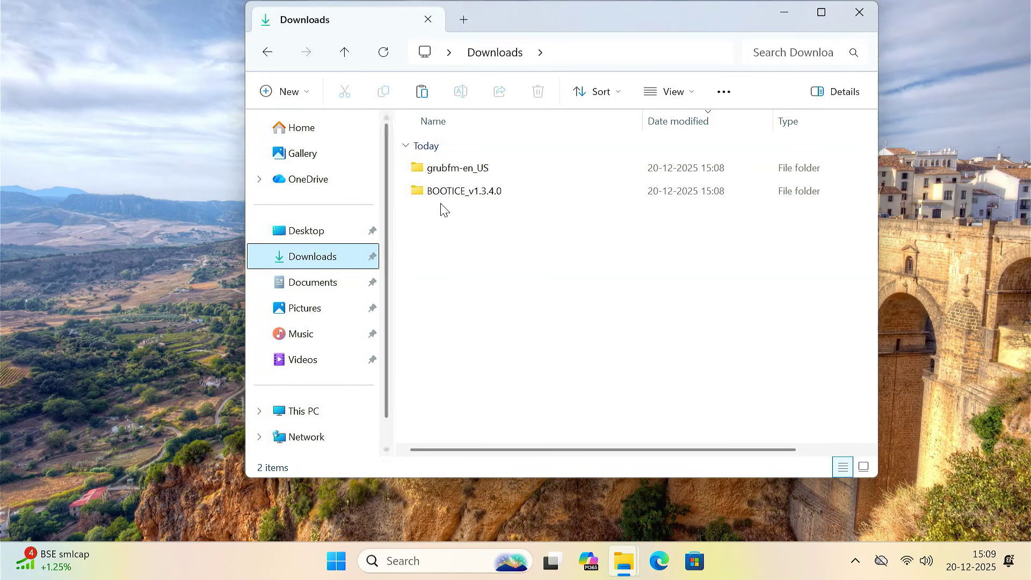
click(458, 197)
Run BOOTICEx64 as administrator and close the Downloads window.
double_click(458, 197)
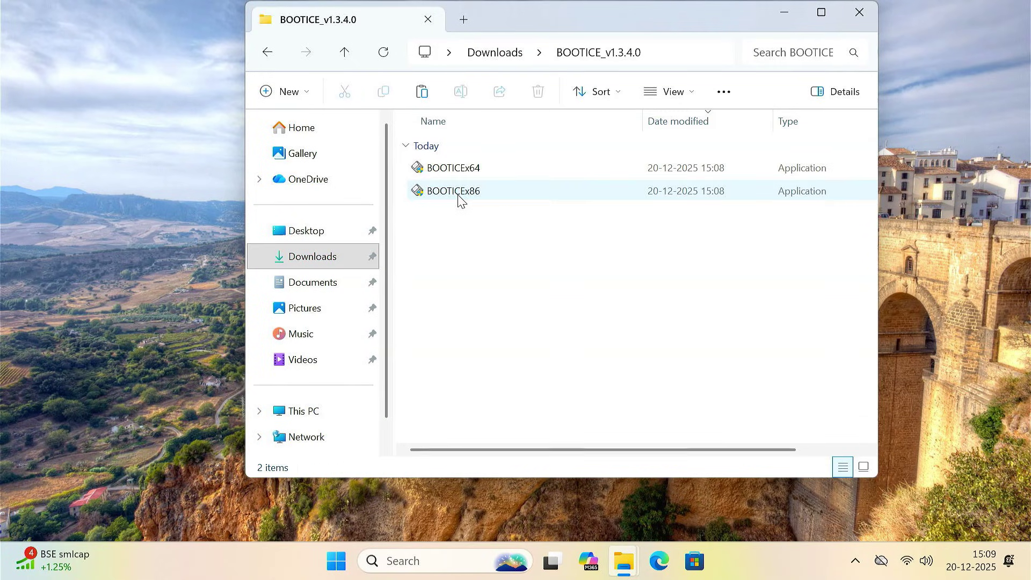
right_click(485, 170)
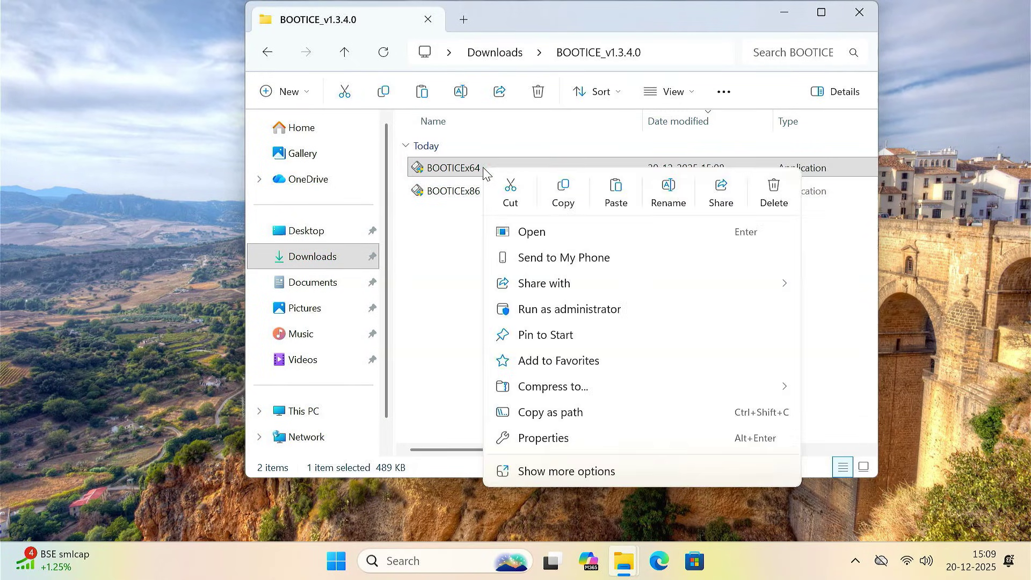
click(563, 310)
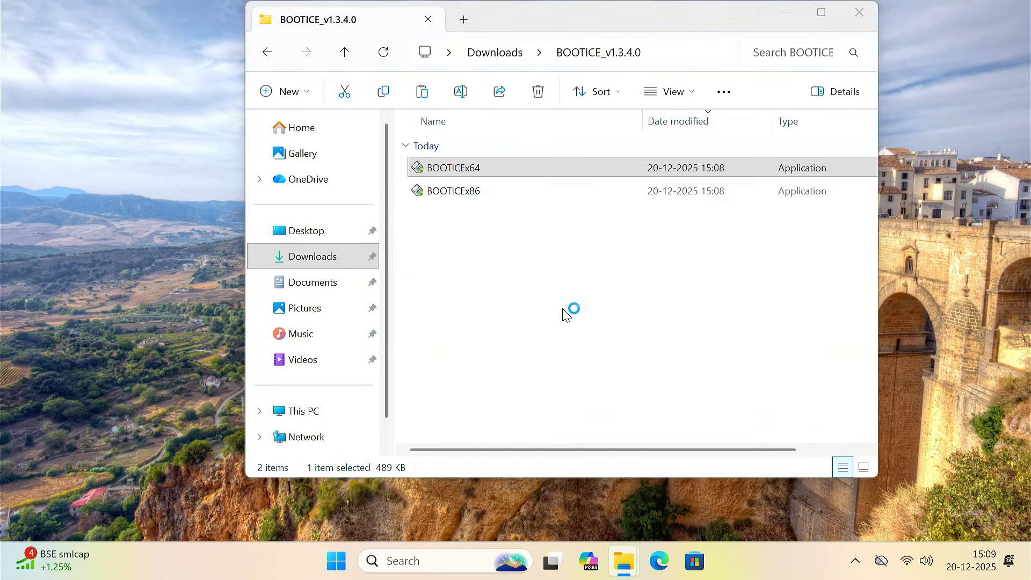
click(464, 423)
click(858, 13)
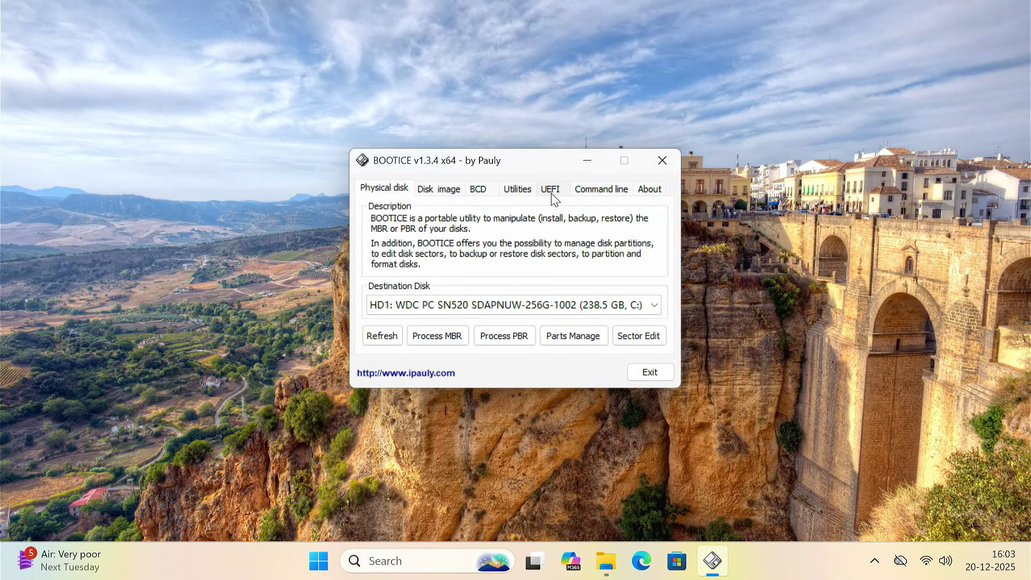
Open the UEFI boot entries editor and set the boot disk to HD0: Matrix 512GB.
click(550, 190)
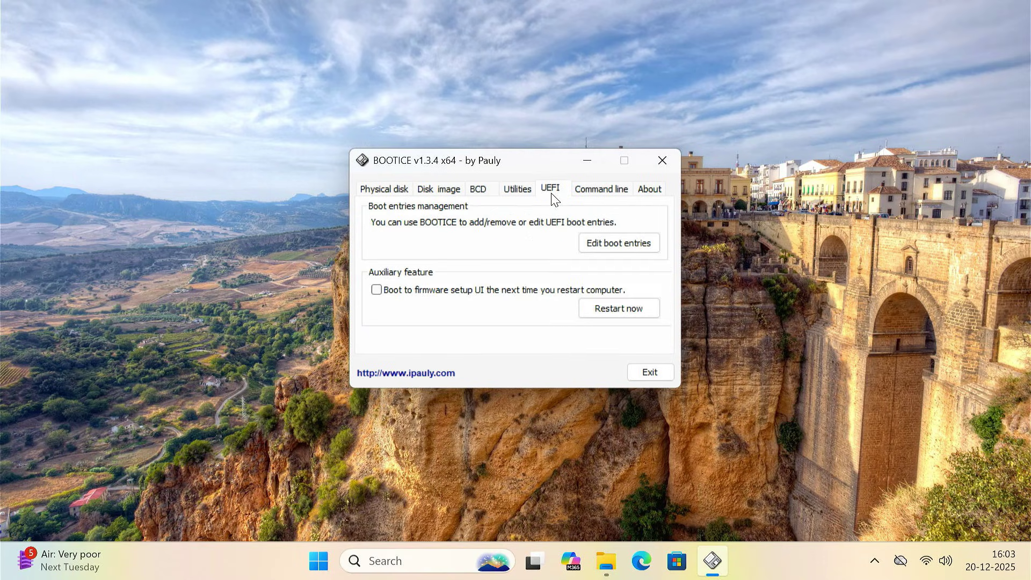
click(628, 248)
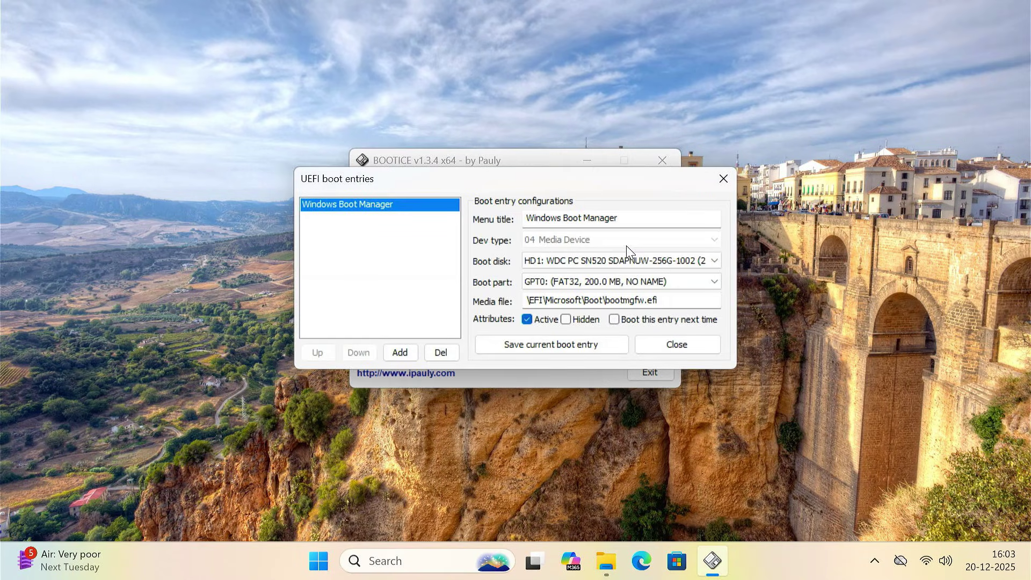
click(580, 263)
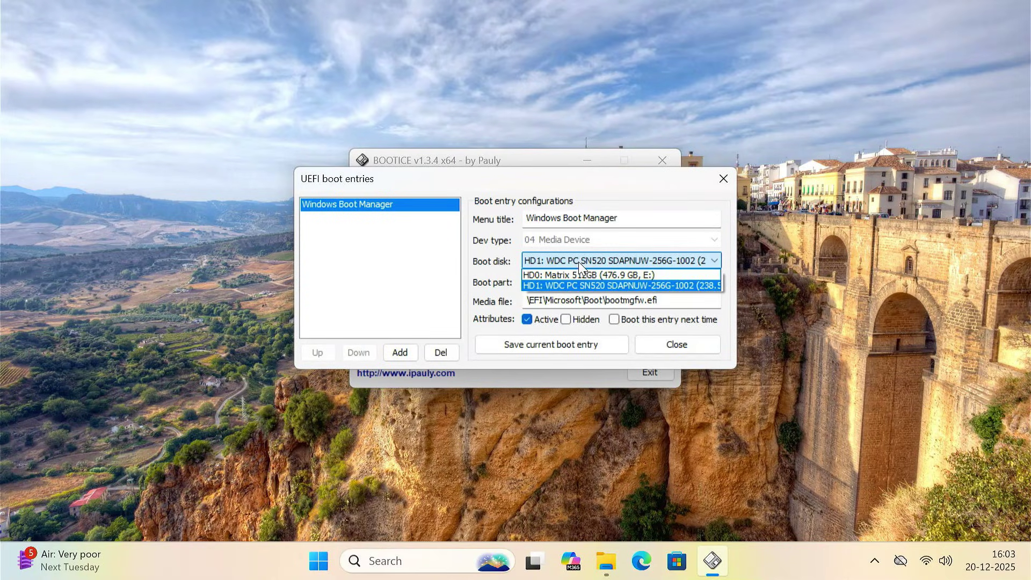
click(610, 274)
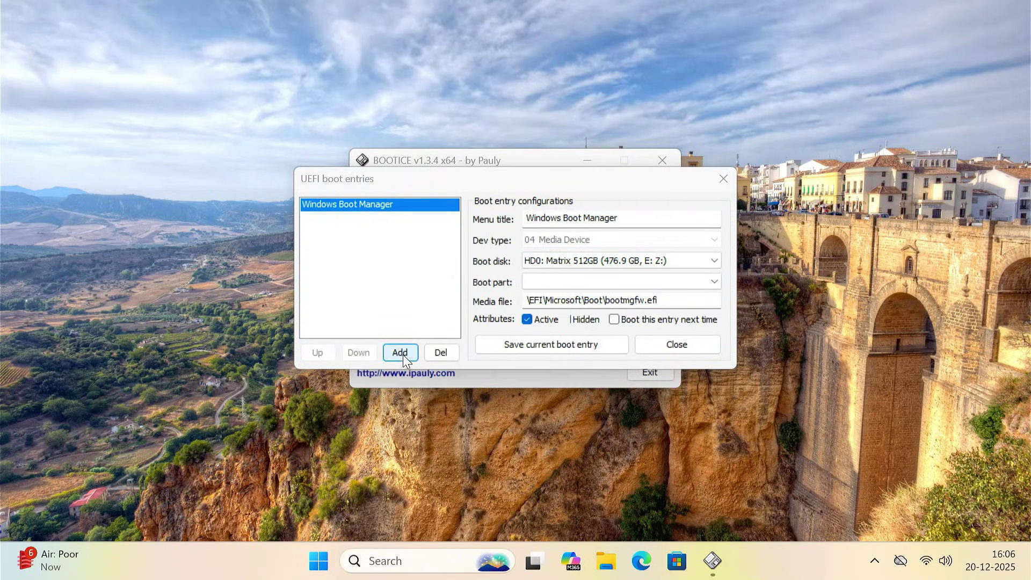
Add a new UEFI boot entry pointing to Z:\boot.efi.
click(402, 352)
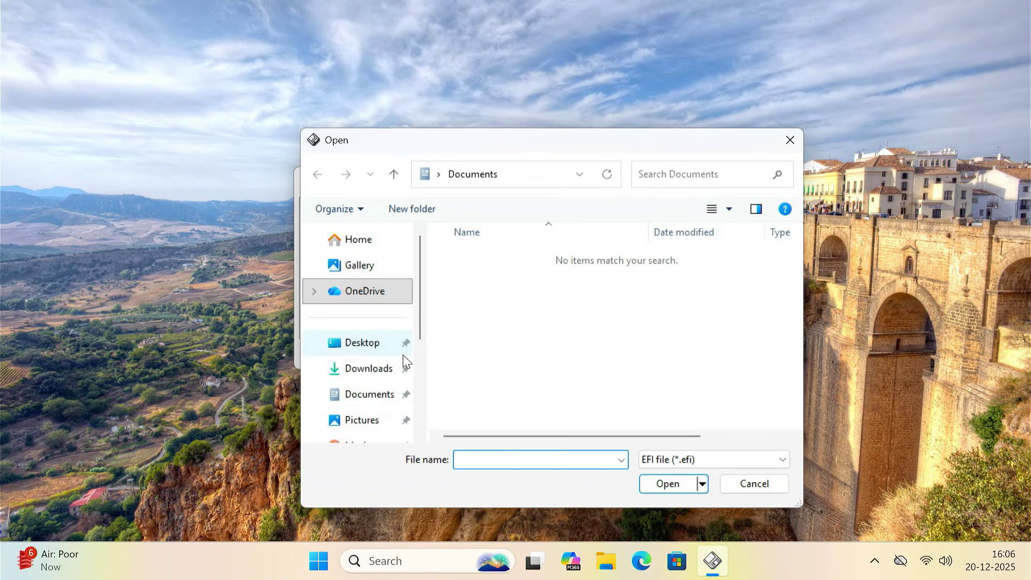
scroll(400, 375, down, 3)
click(376, 365)
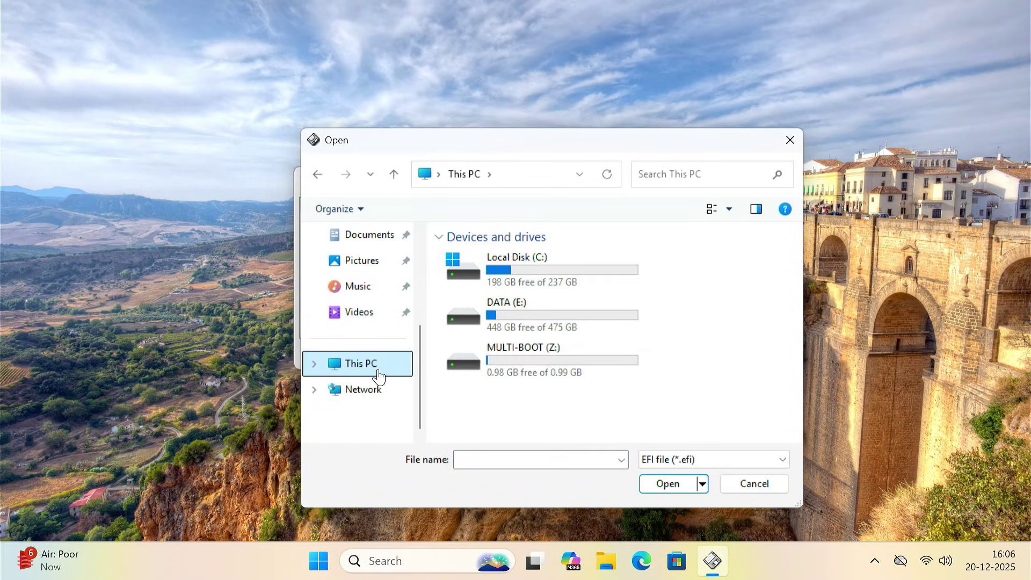
double_click(530, 356)
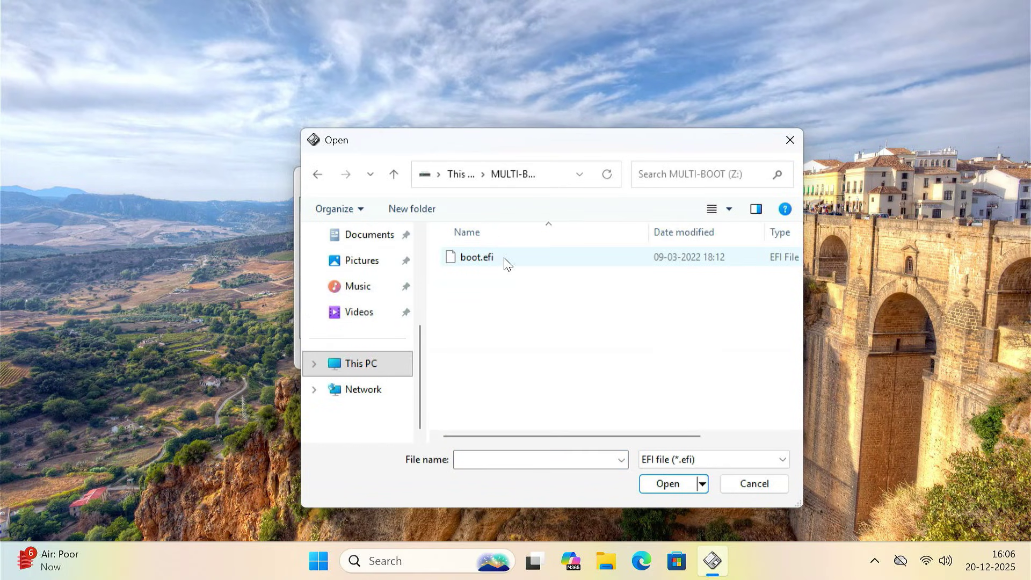
click(505, 260)
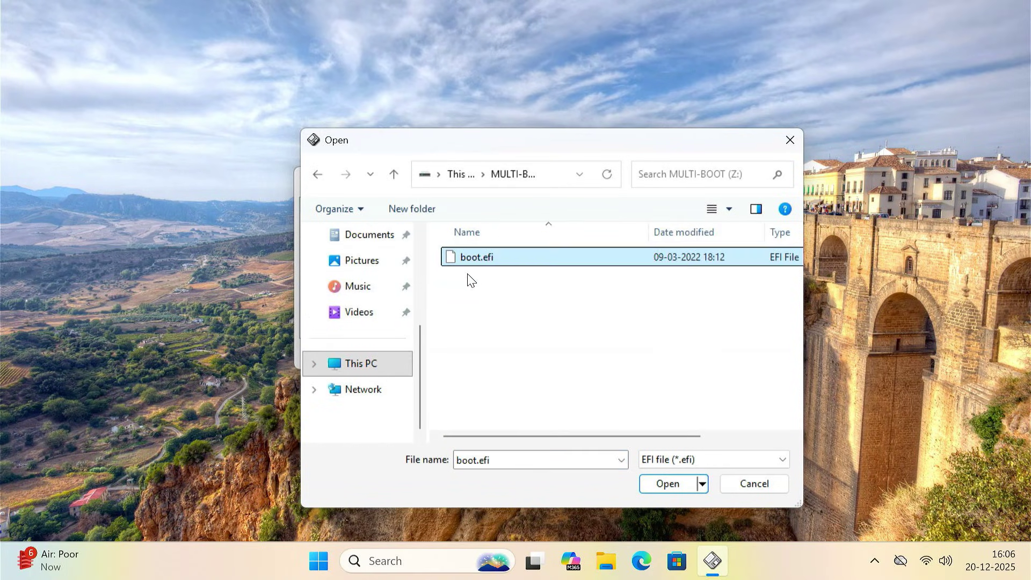
click(656, 482)
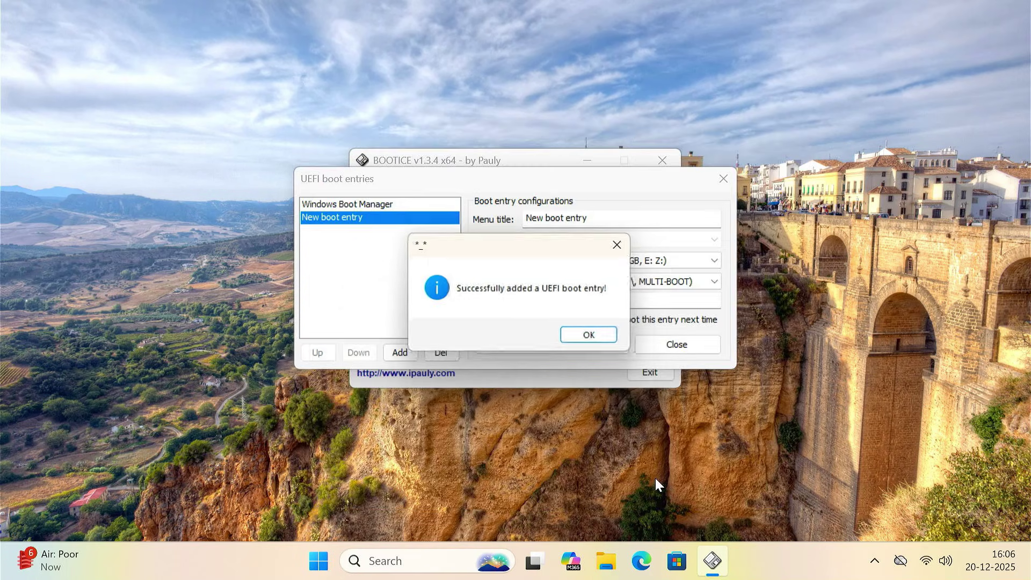
click(593, 338)
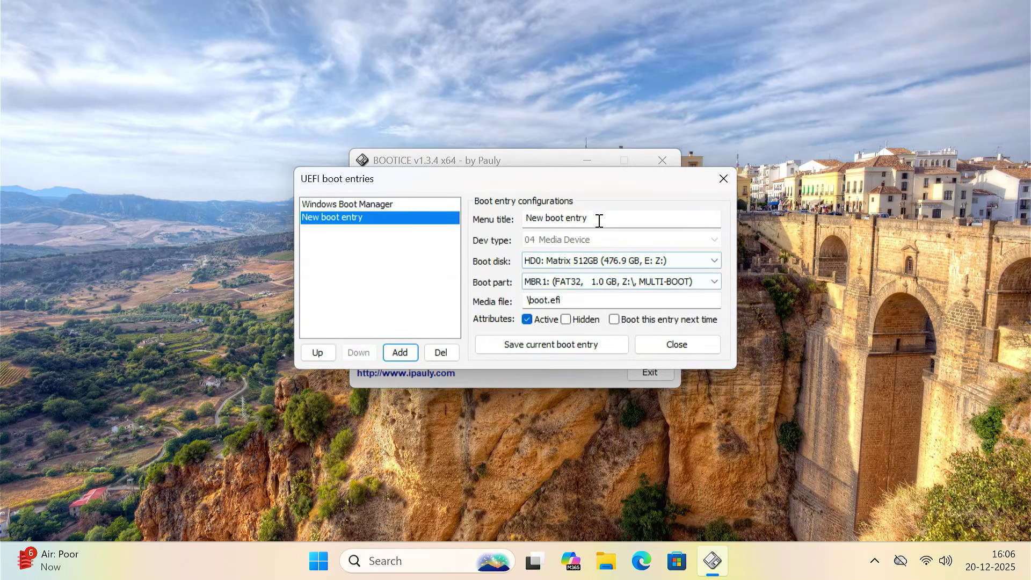
Title the entry 'Multi-Boot ISOs' with boot part MBR1 MULTI-BOOT, save it, and close the editor.
drag(598, 221, 519, 216)
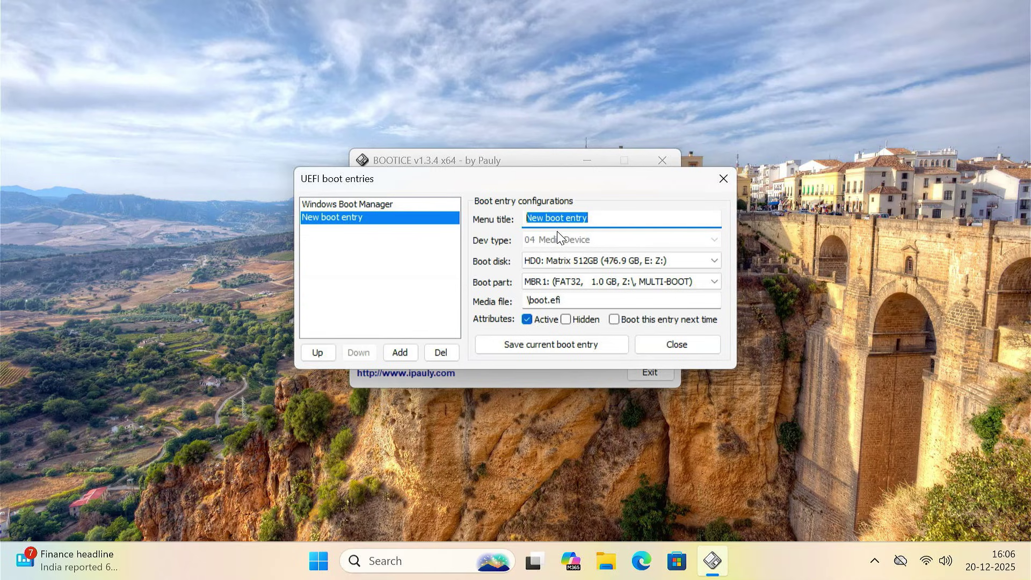
key(BackSpace)
text(Multi-Boot ISOs)
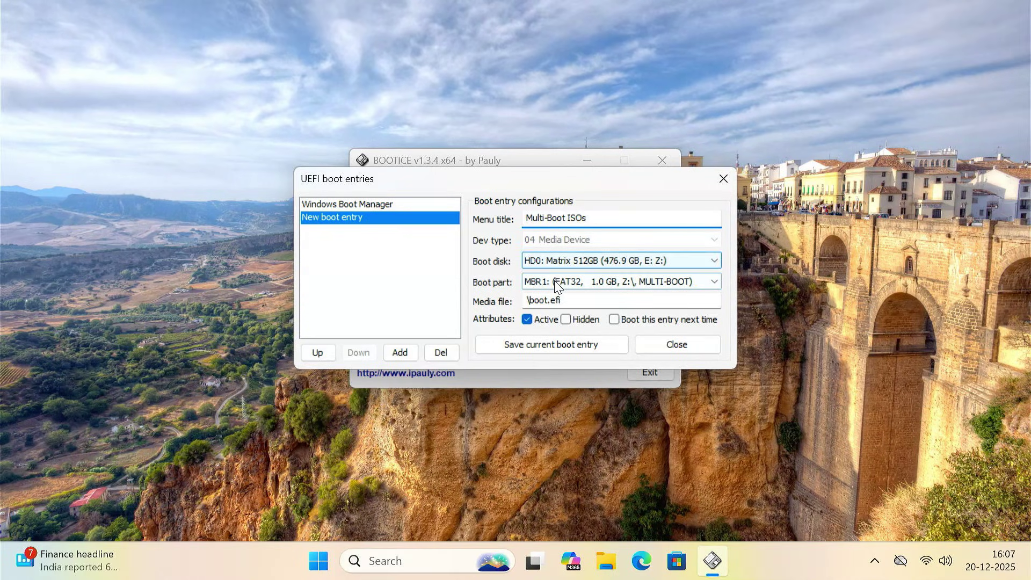
click(571, 285)
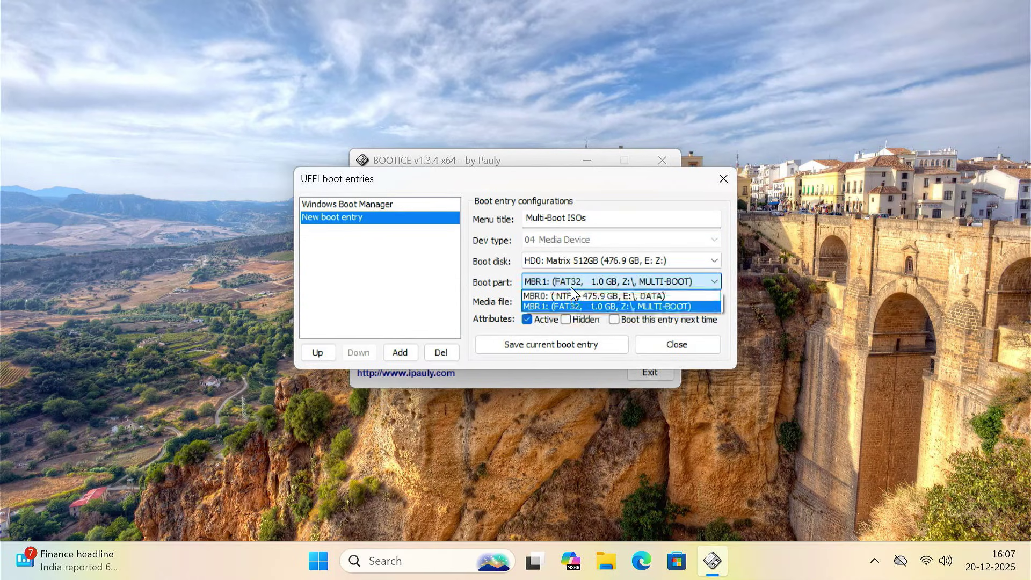
click(616, 308)
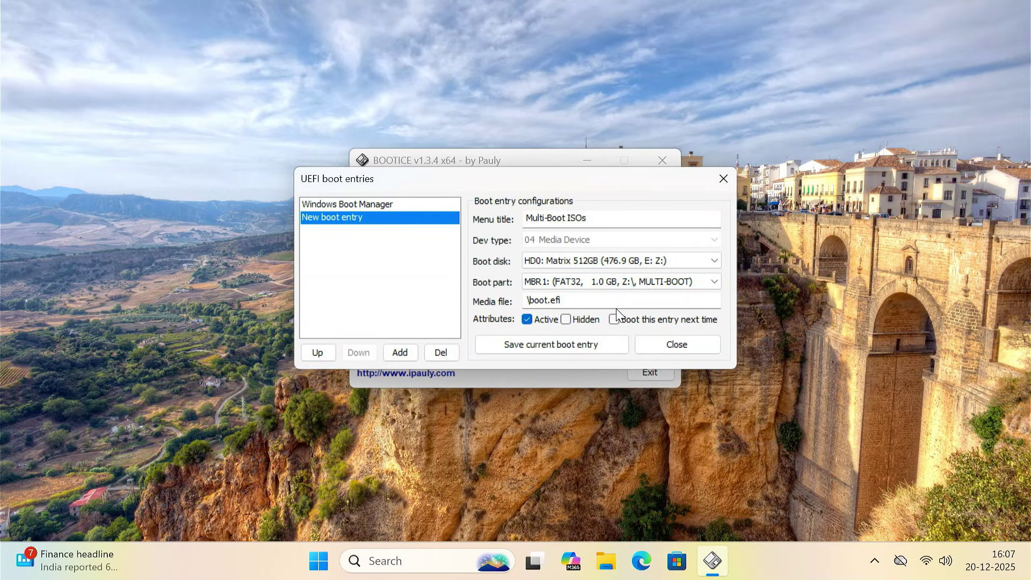
click(532, 349)
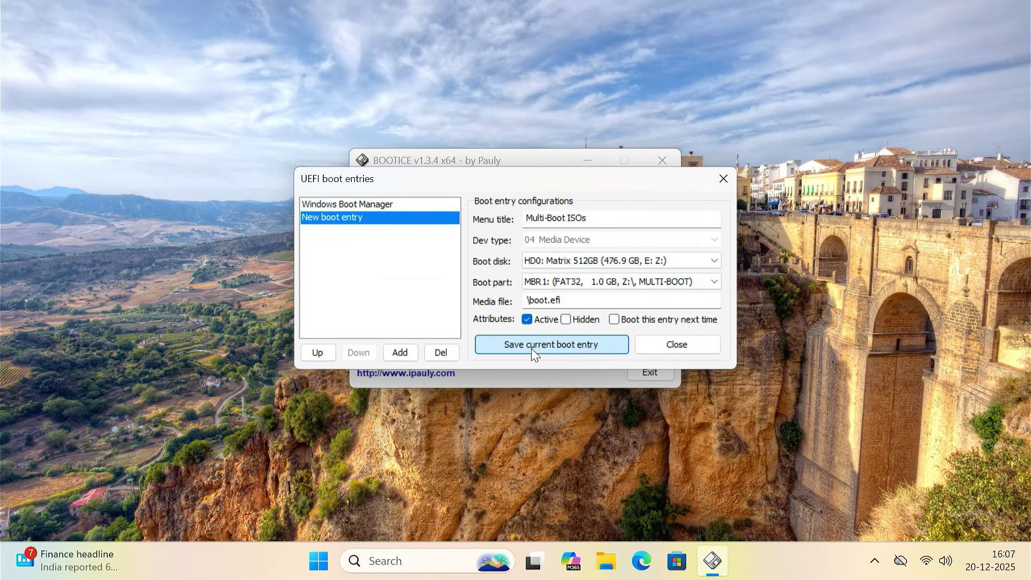
click(583, 338)
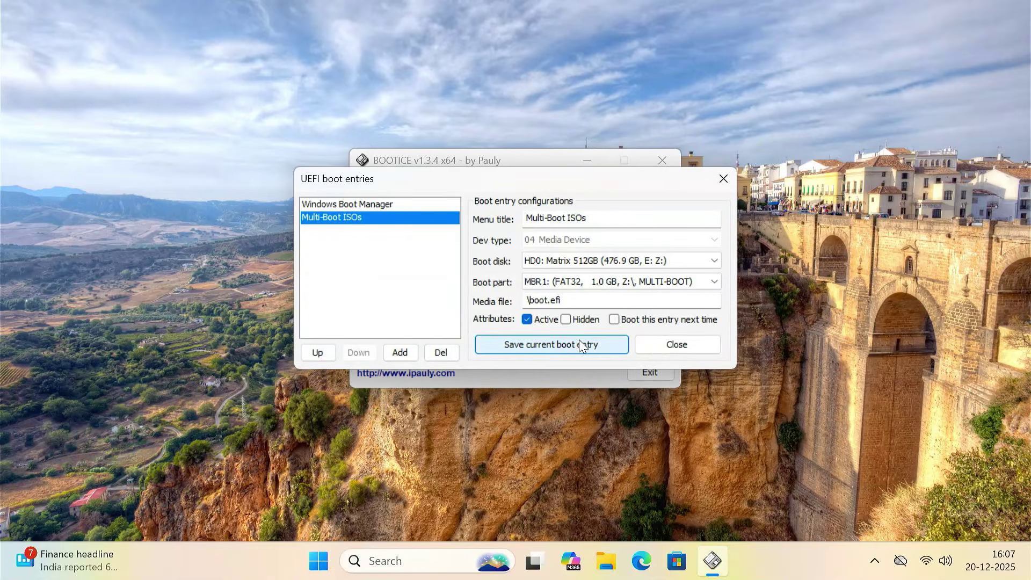
click(678, 345)
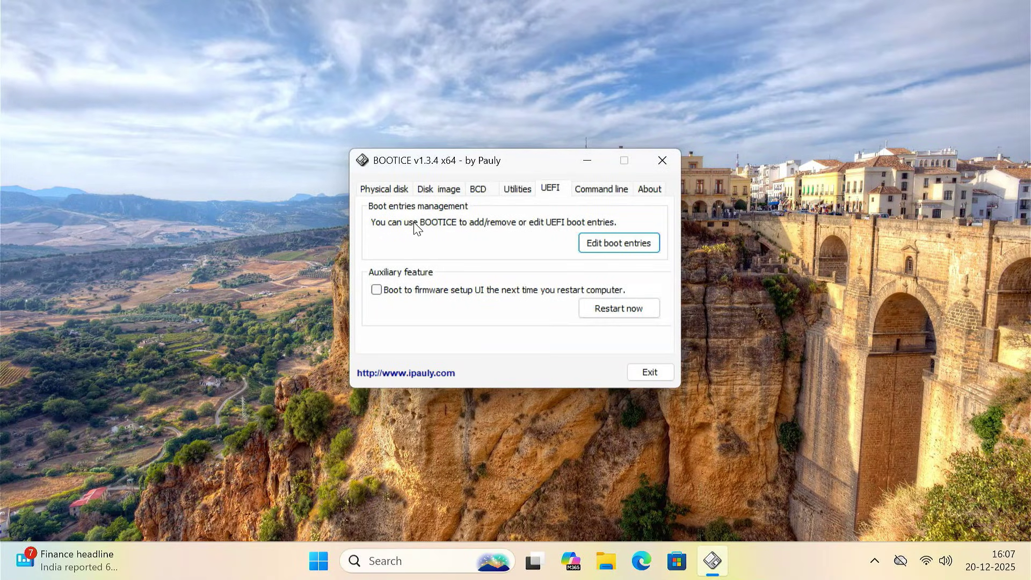
click(397, 190)
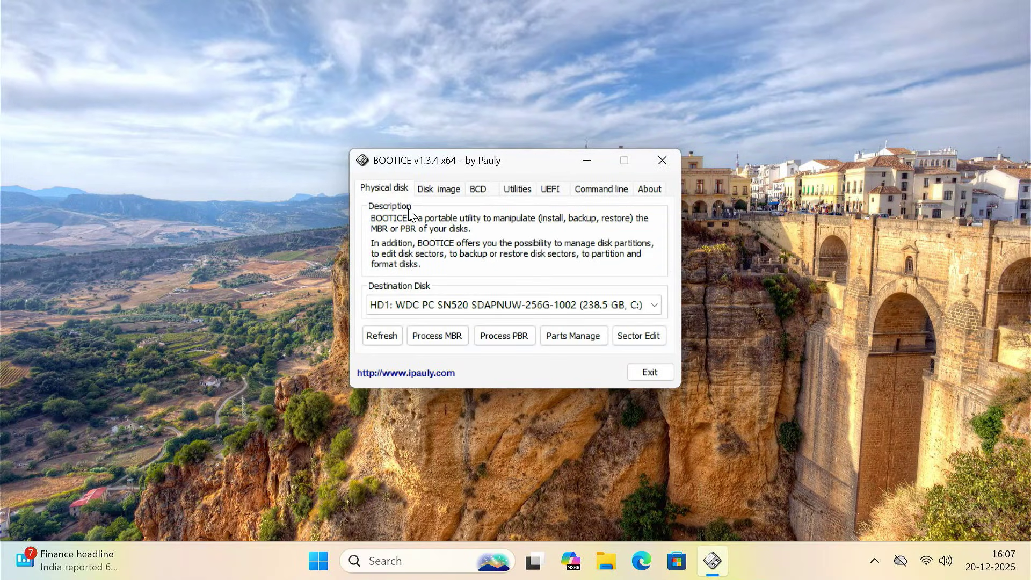
click(538, 309)
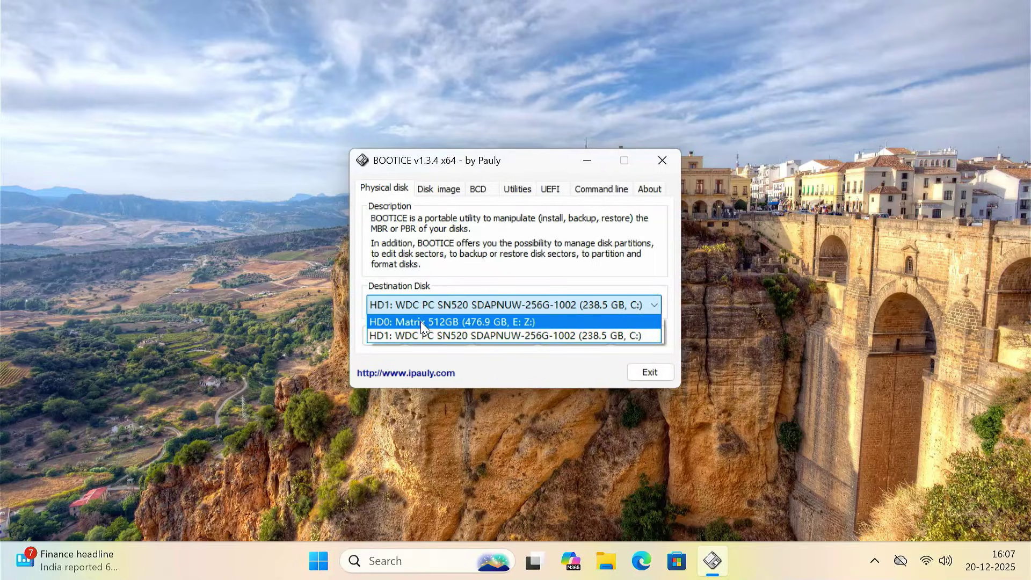
On the Matrix 512GB disk, remove the MULTI-BOOT partition's drive letter.
click(440, 321)
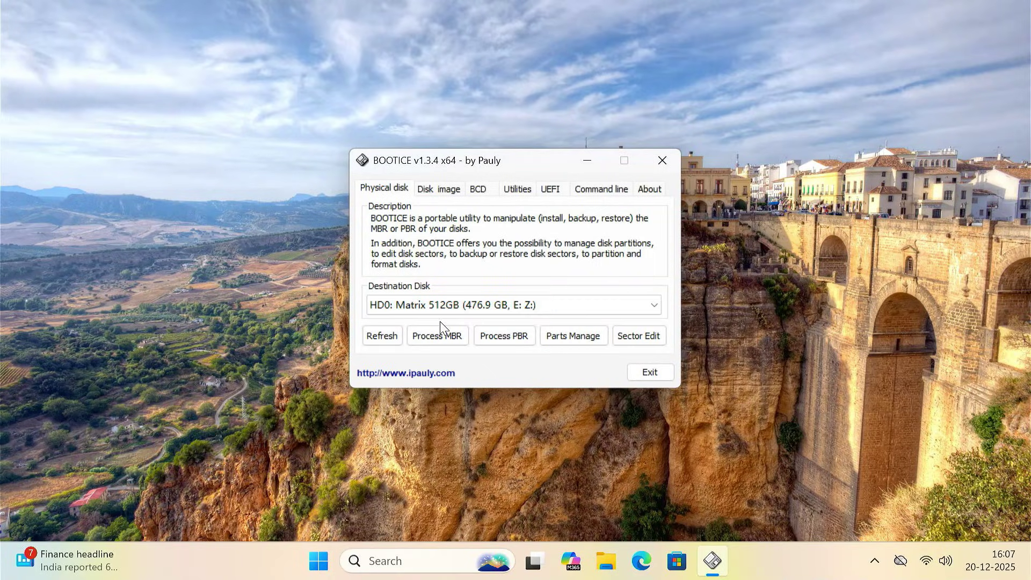
click(565, 343)
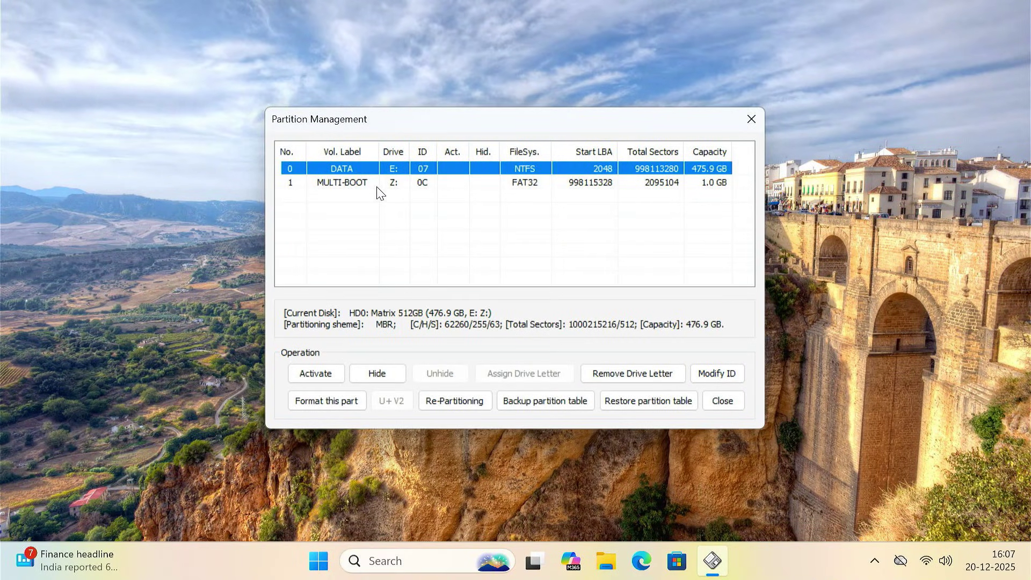
click(378, 185)
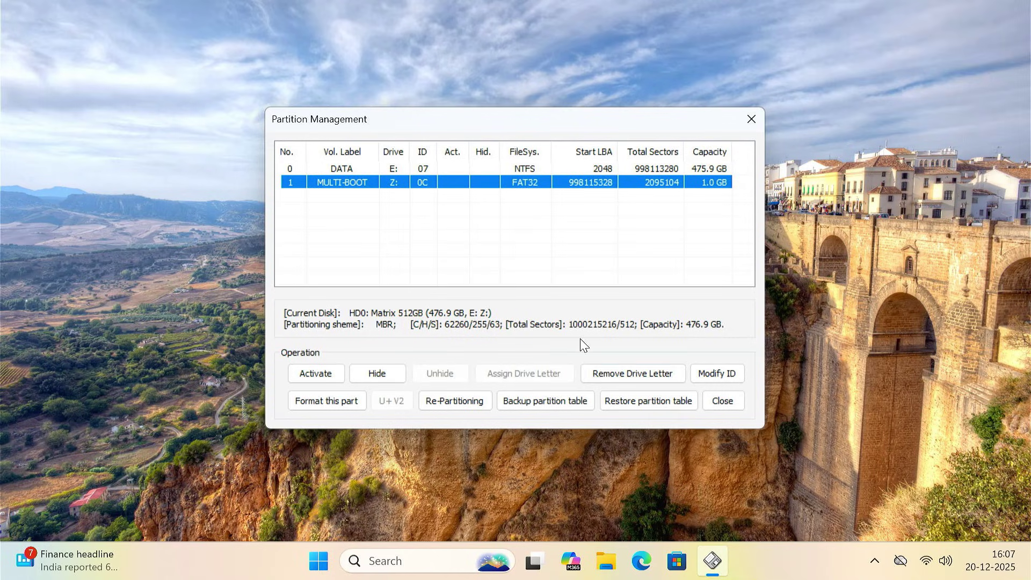
click(640, 380)
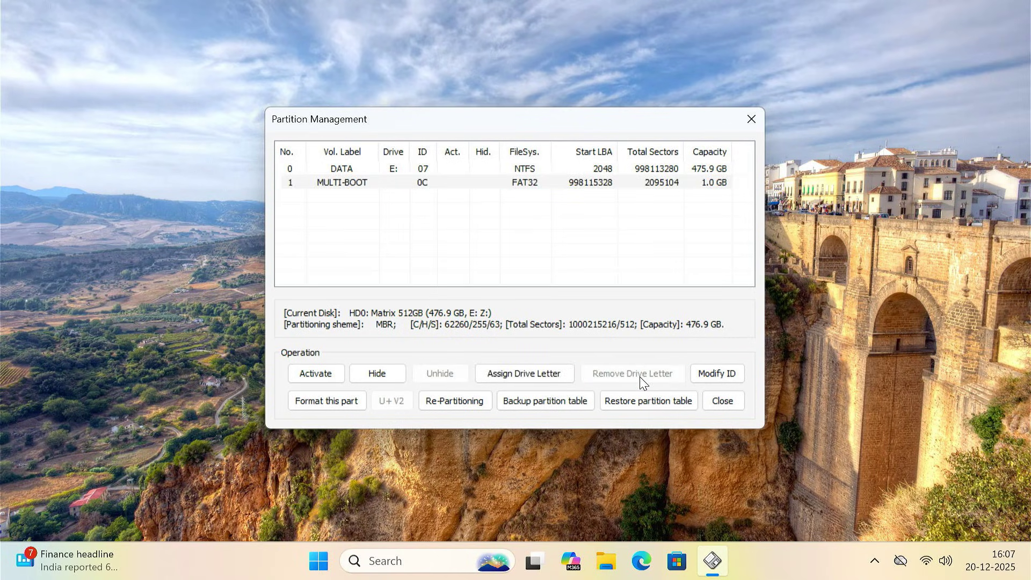
Confirm in File Explorer that drive Z: is gone, then exit BOOTICE.
click(613, 553)
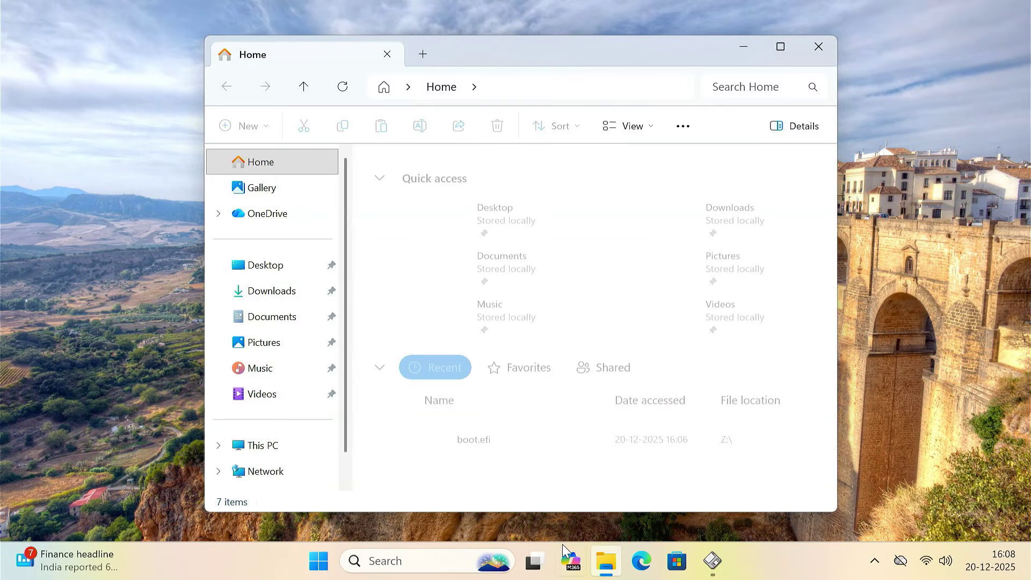
click(310, 450)
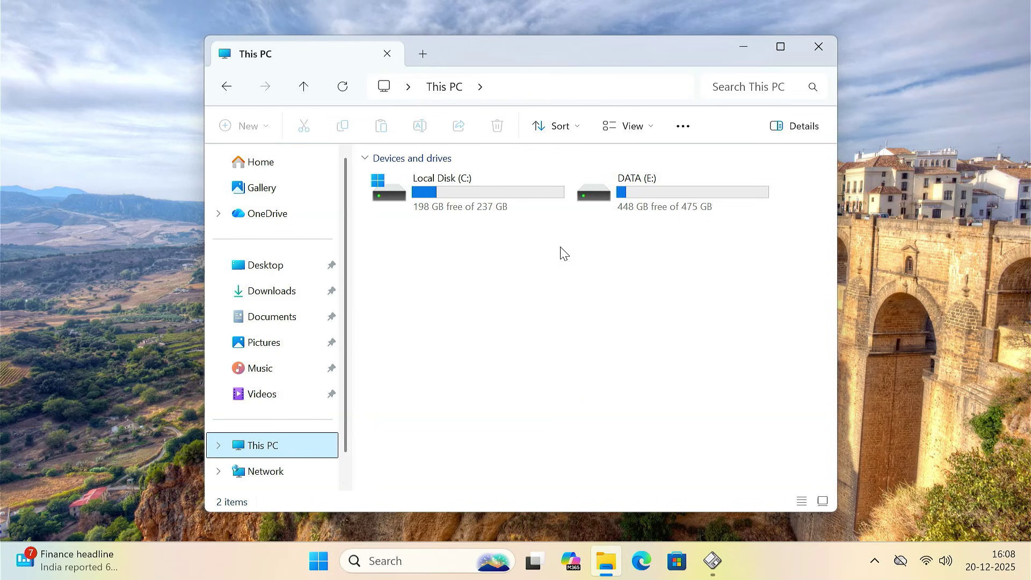
click(816, 45)
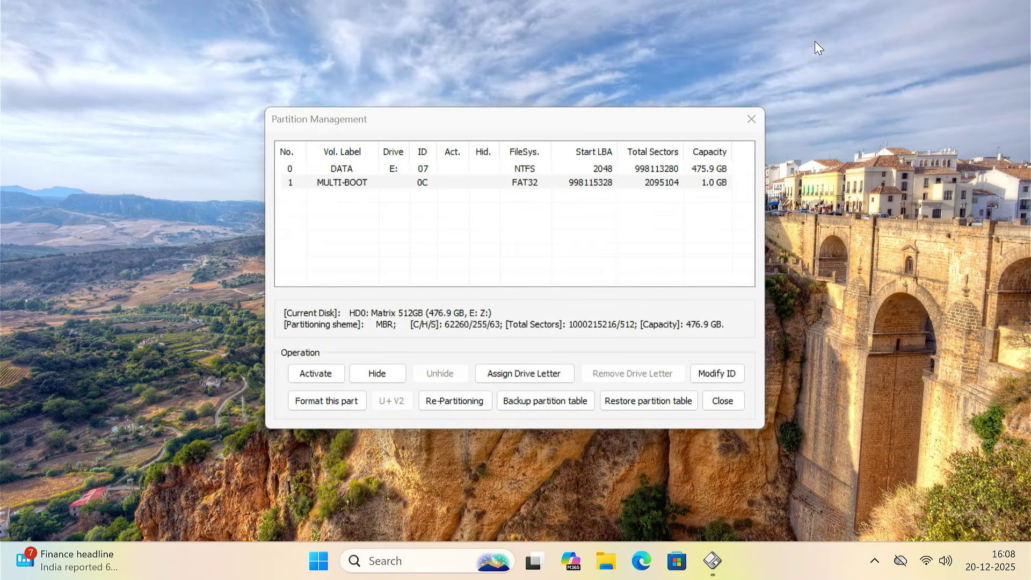
click(730, 400)
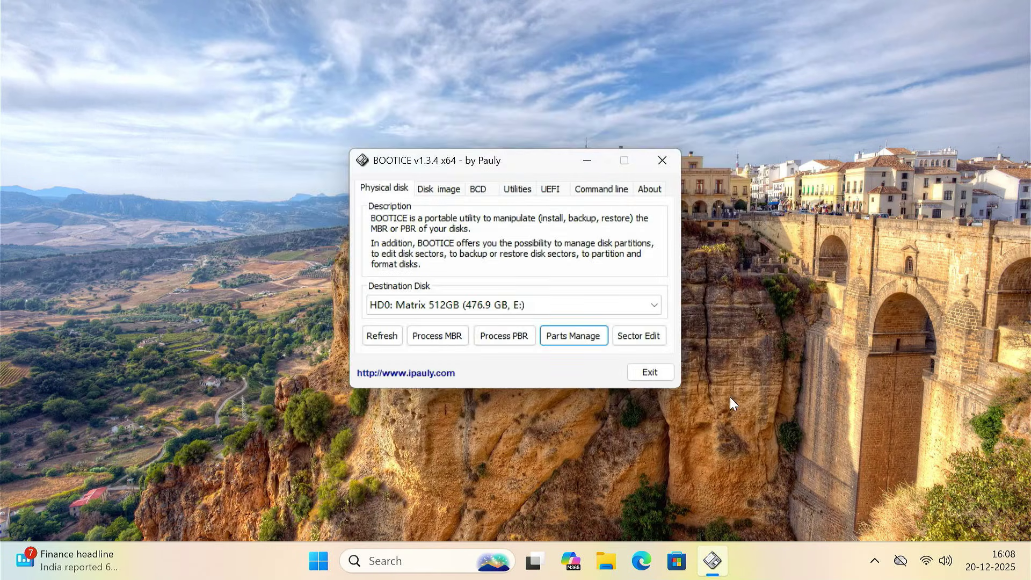
click(650, 372)
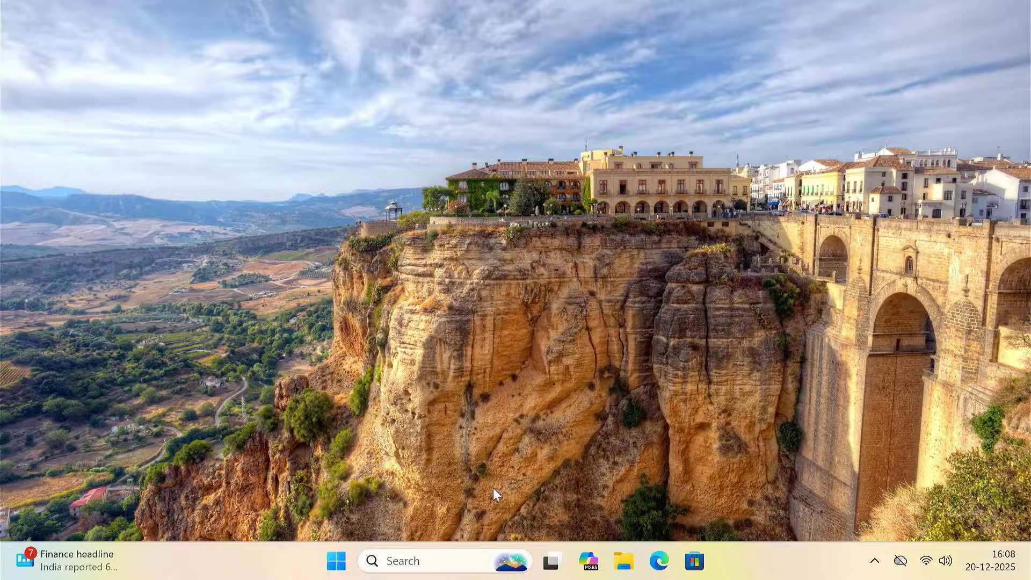
Restart the PC and boot the Multi-Boot ISOs UEFI entry from the Dell boot menu.
click(336, 561)
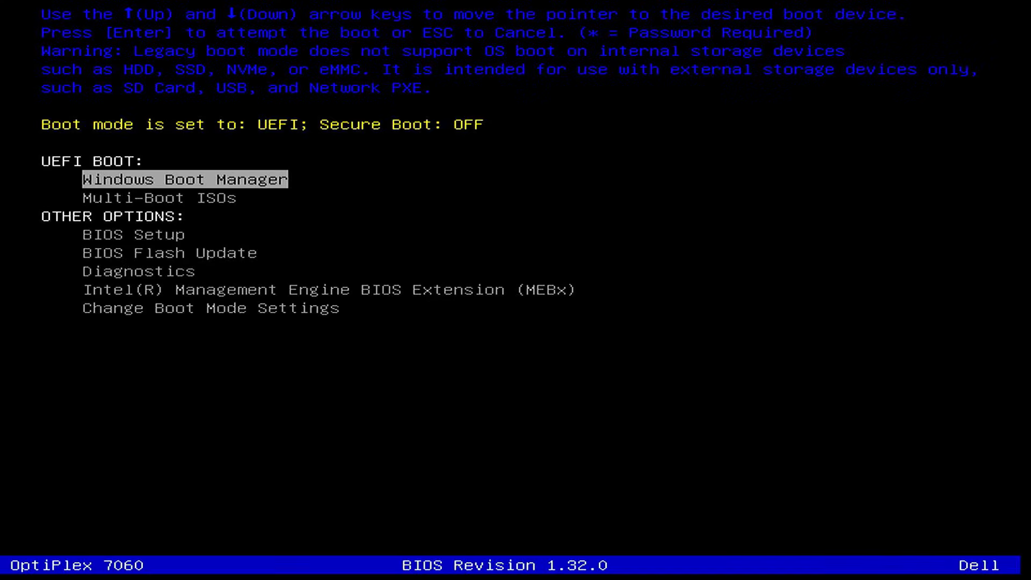
key(Down)
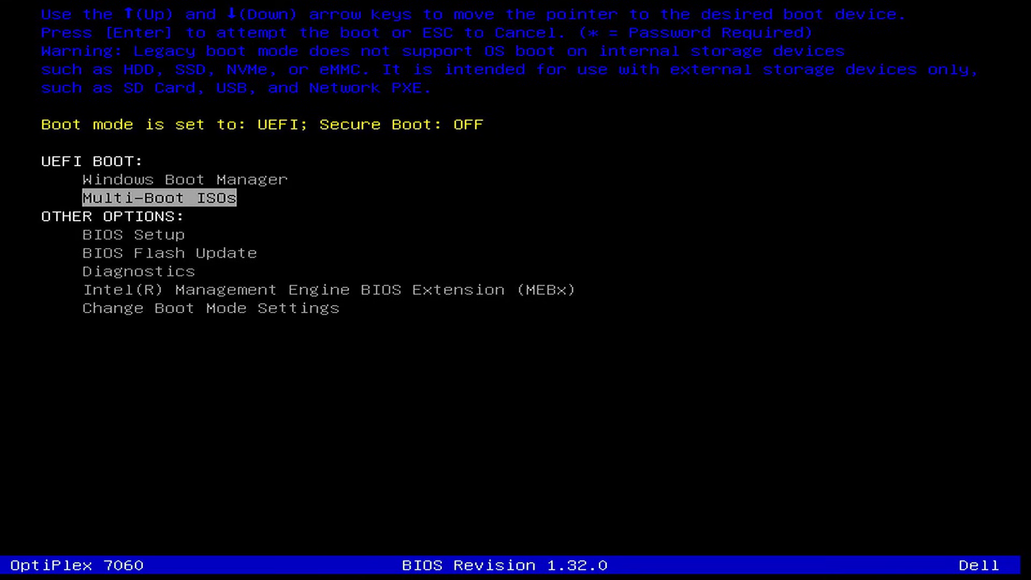
key(Return)
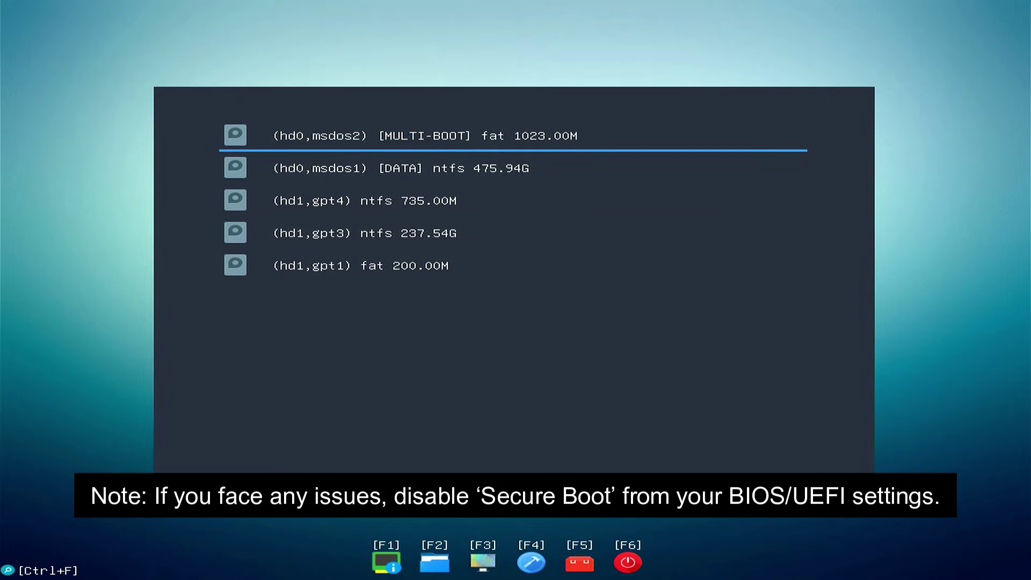
Browse to (hd0,msdos1) [DATA] > ISOs and open the options for Windows 10 Pro.ISO.
key(Down)
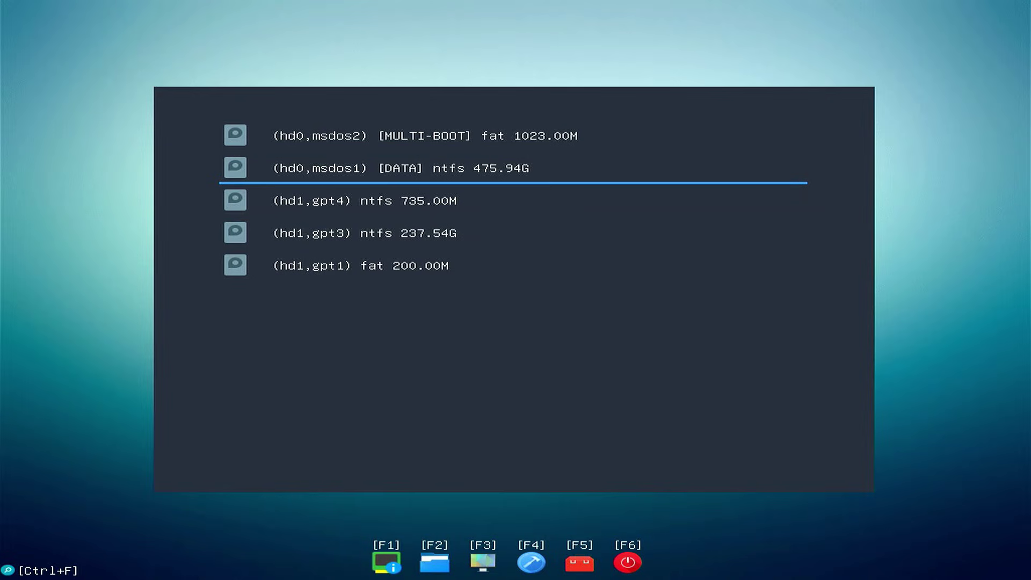
key(Return)
key(Down)
key(Down)
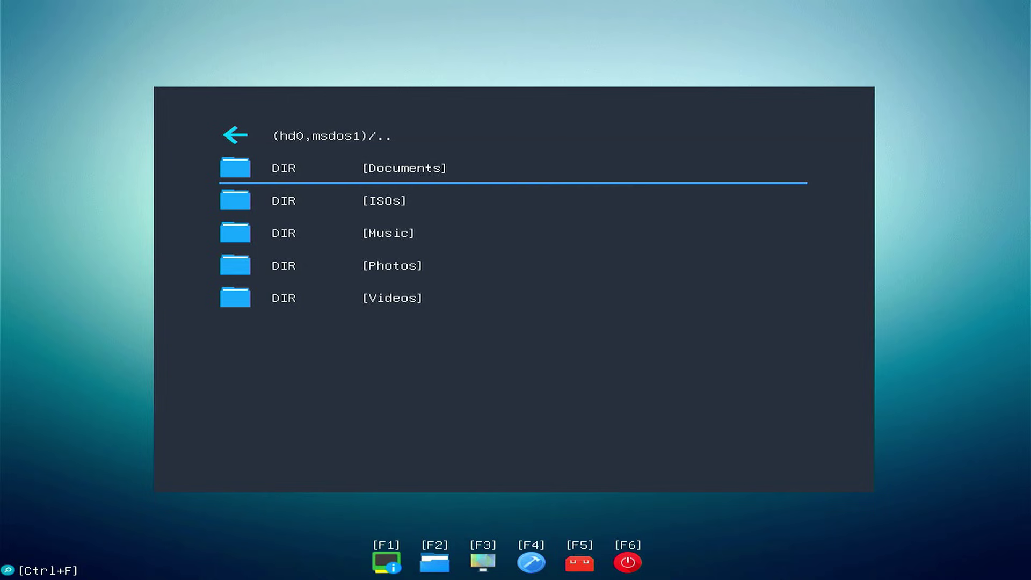
key(Return)
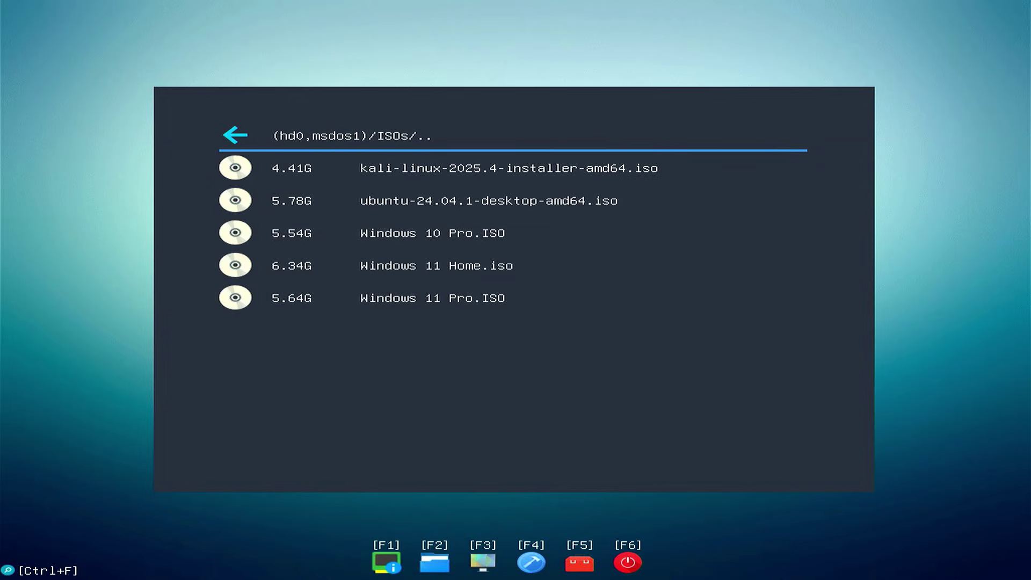
key(Down)
key(Down)
key(Down)
key(Down)
key(Down)
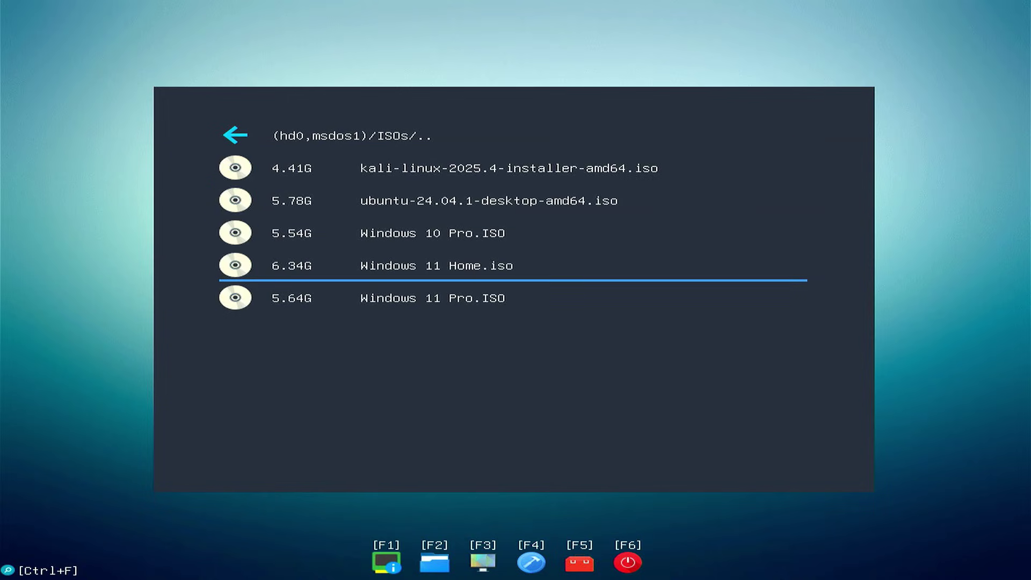
key(Up)
key(Up)
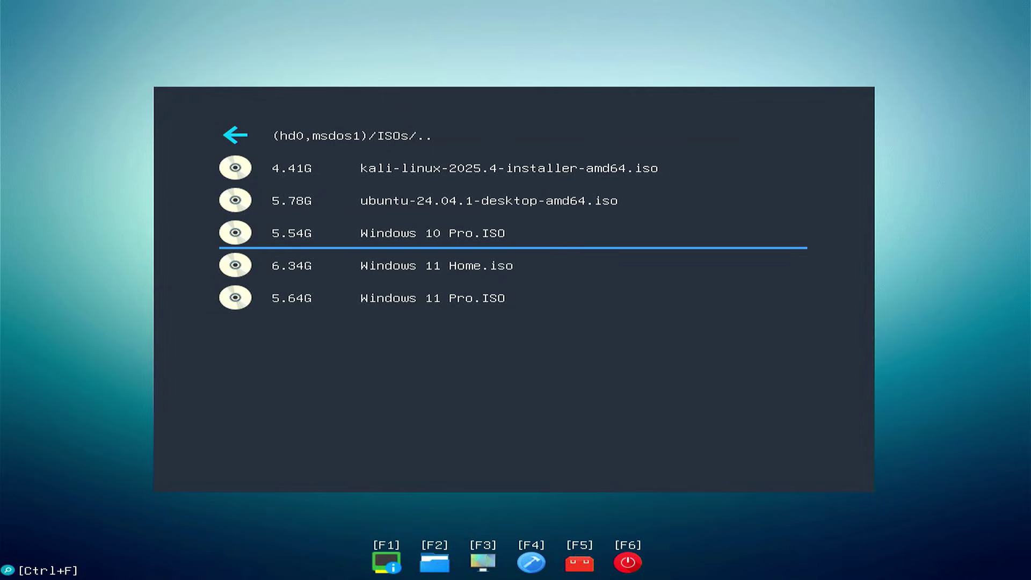
key(Up)
key(Up)
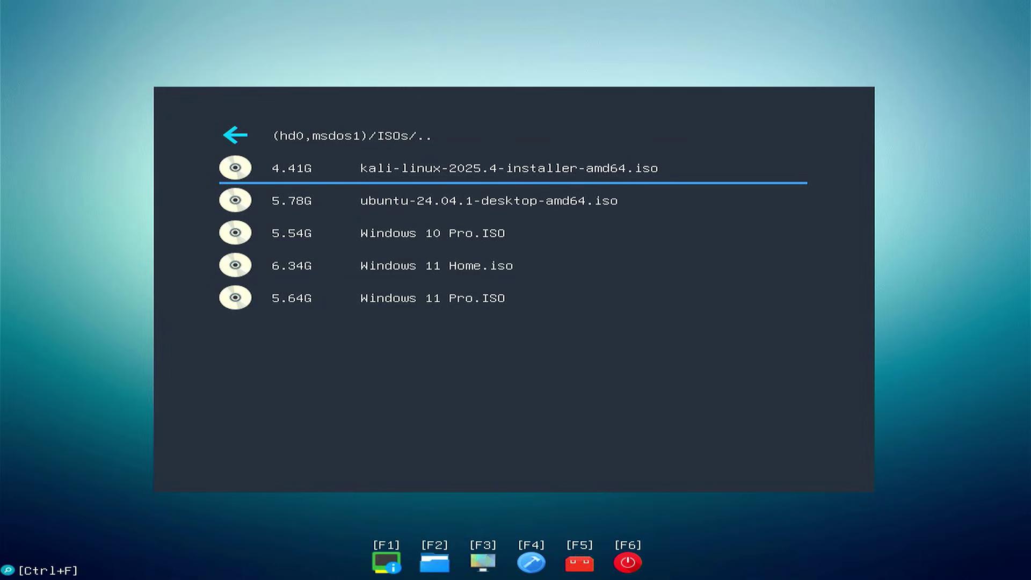
key(Down)
key(Down)
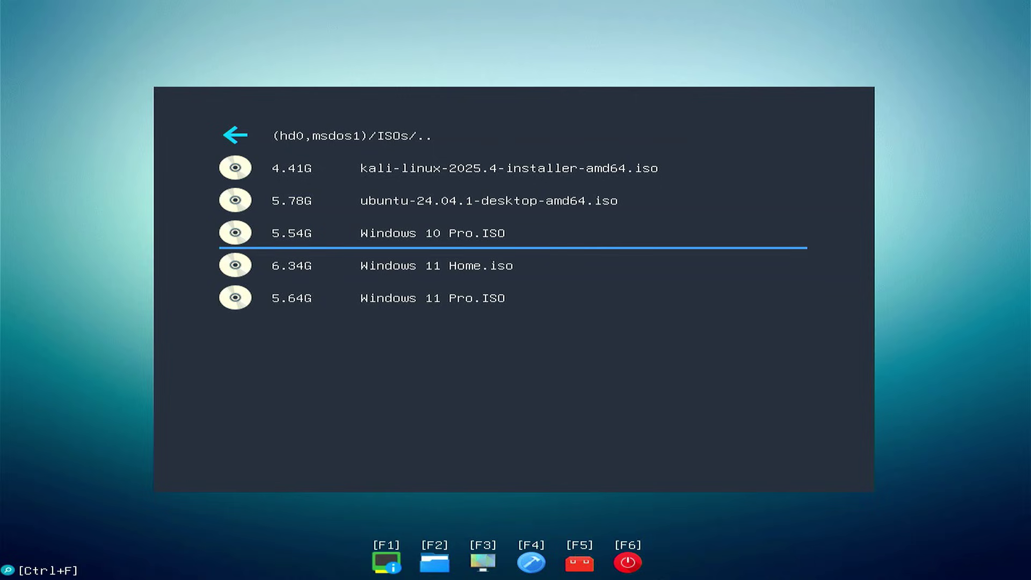
key(Return)
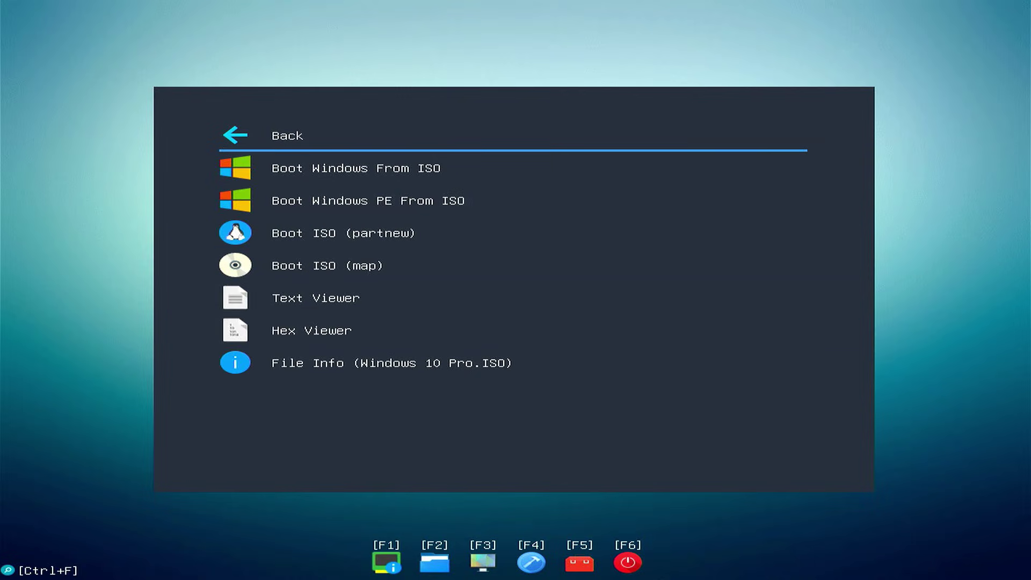
Boot Windows from the ISO and advance Setup to the custom install-location page.
key(Down)
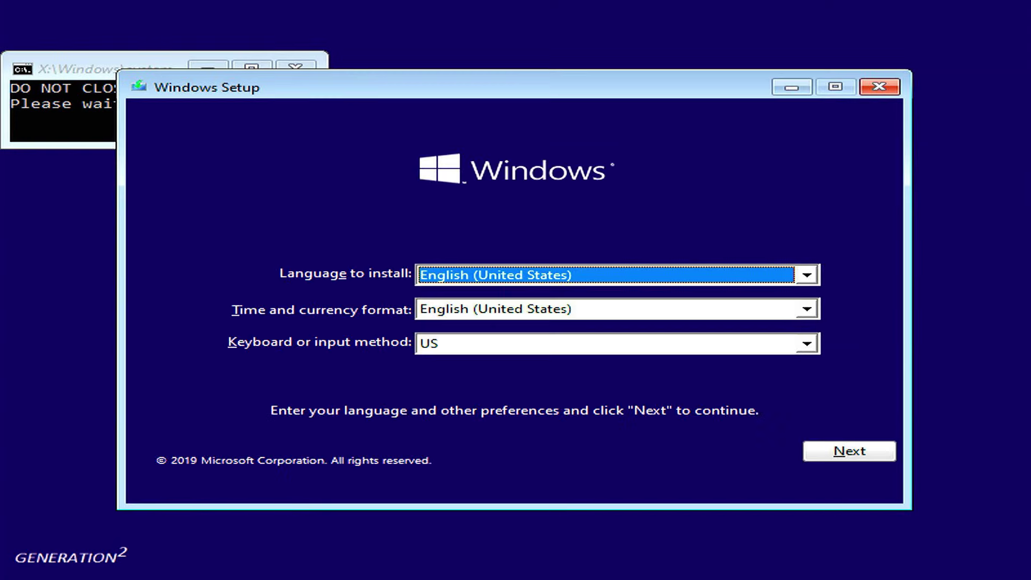
click(886, 457)
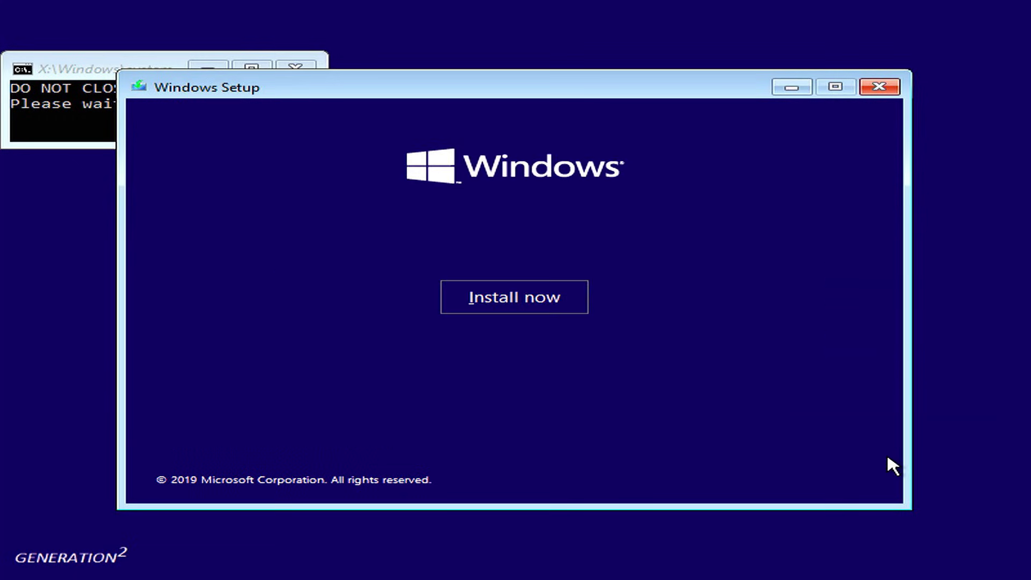
click(524, 304)
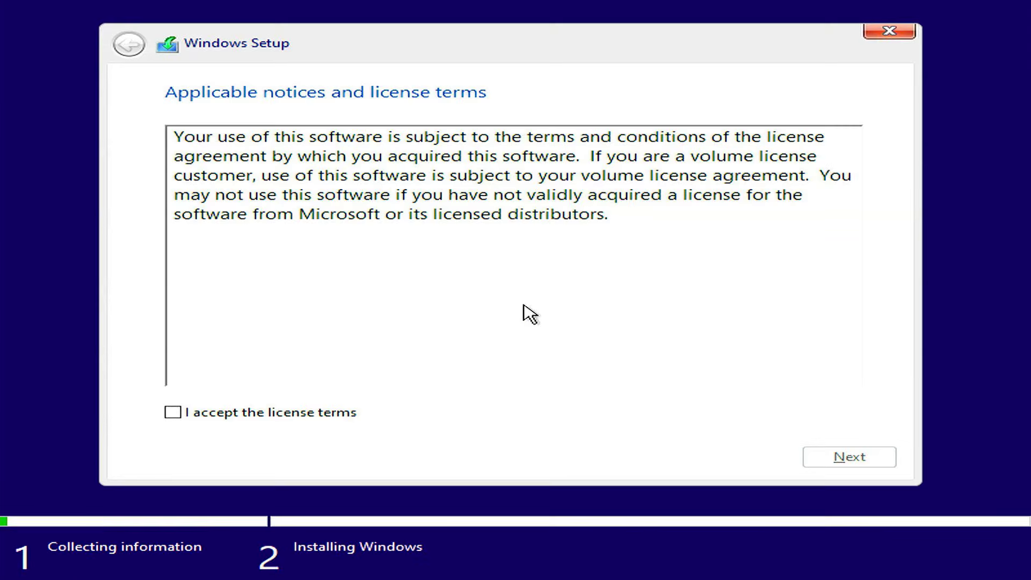
click(189, 411)
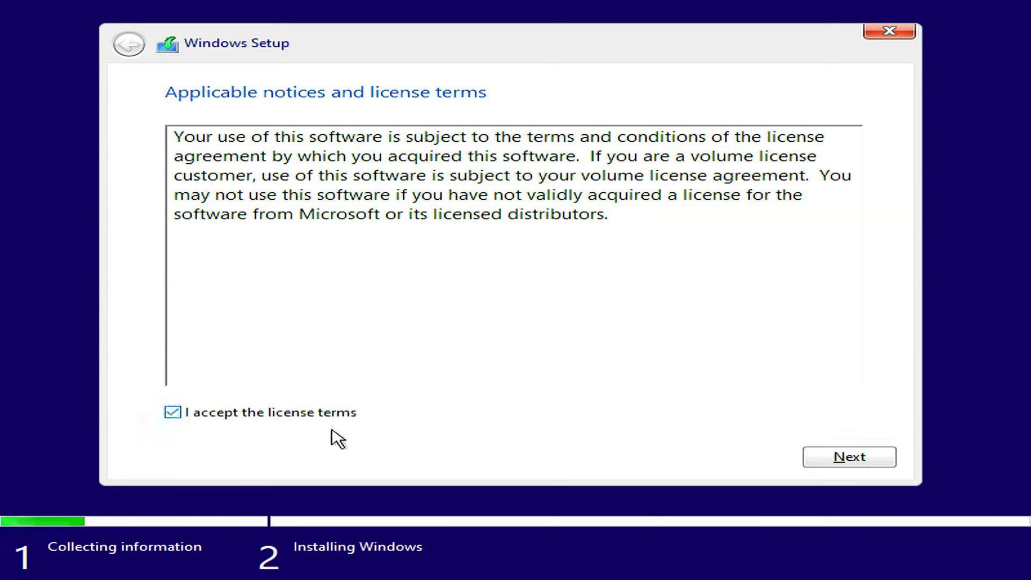
click(848, 459)
click(429, 272)
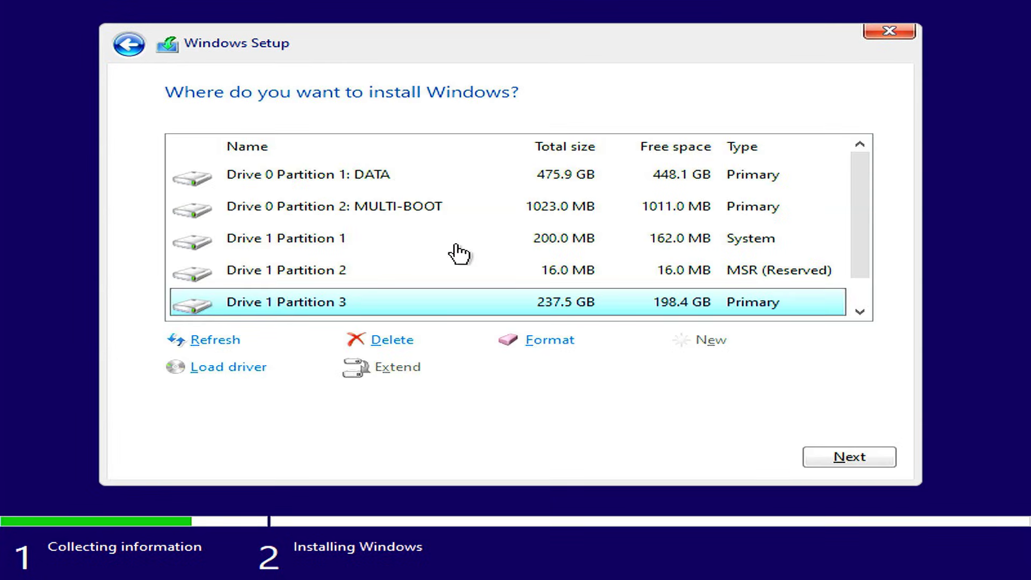
Quit Windows Setup and cancel the installation.
click(899, 35)
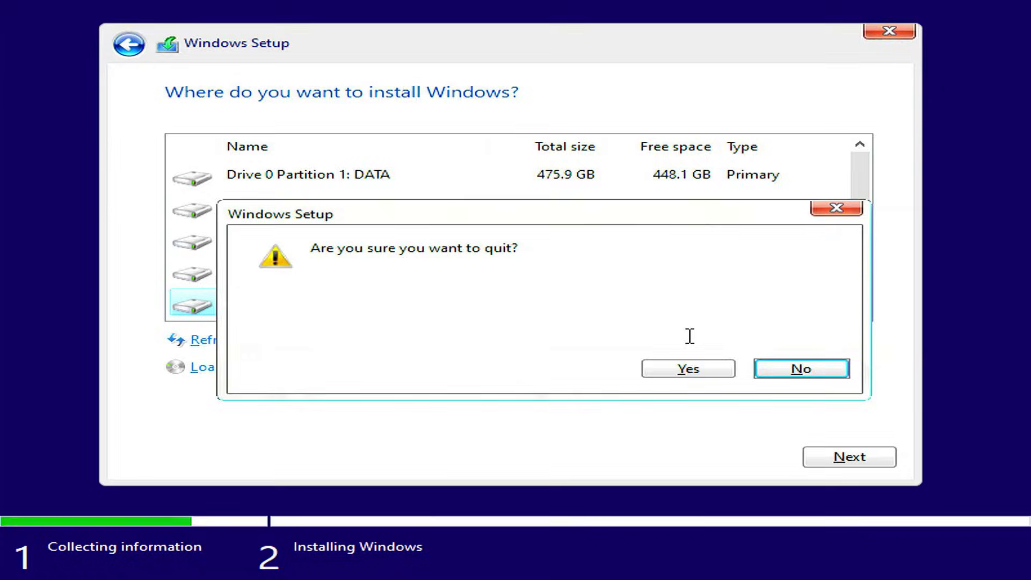
click(681, 368)
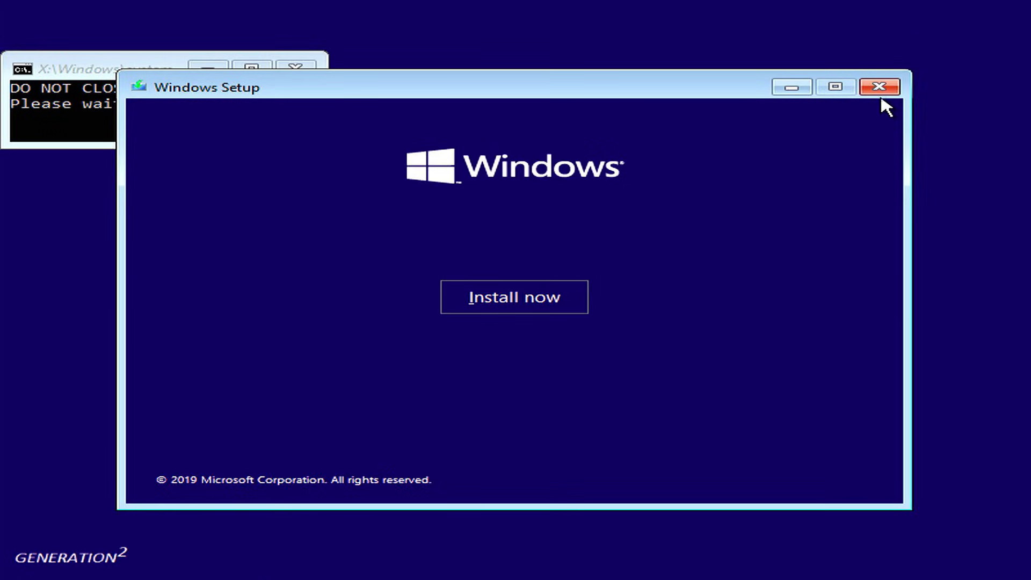
click(879, 88)
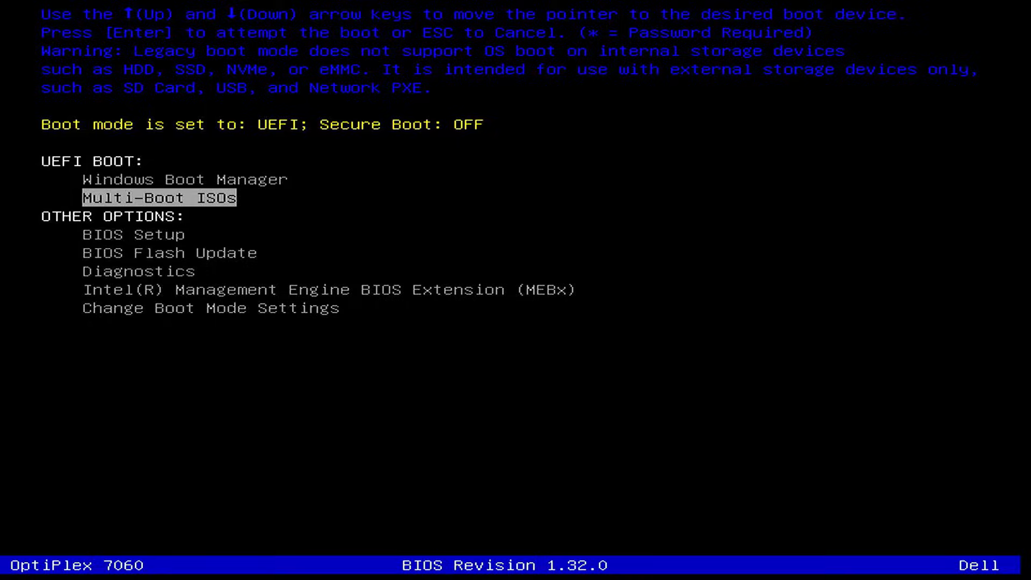
Boot grubfm again and open ubuntu-24.04.1-desktop-amd64.iso from DATA > ISOs to its Live options.
key(Return)
key(Down)
key(Return)
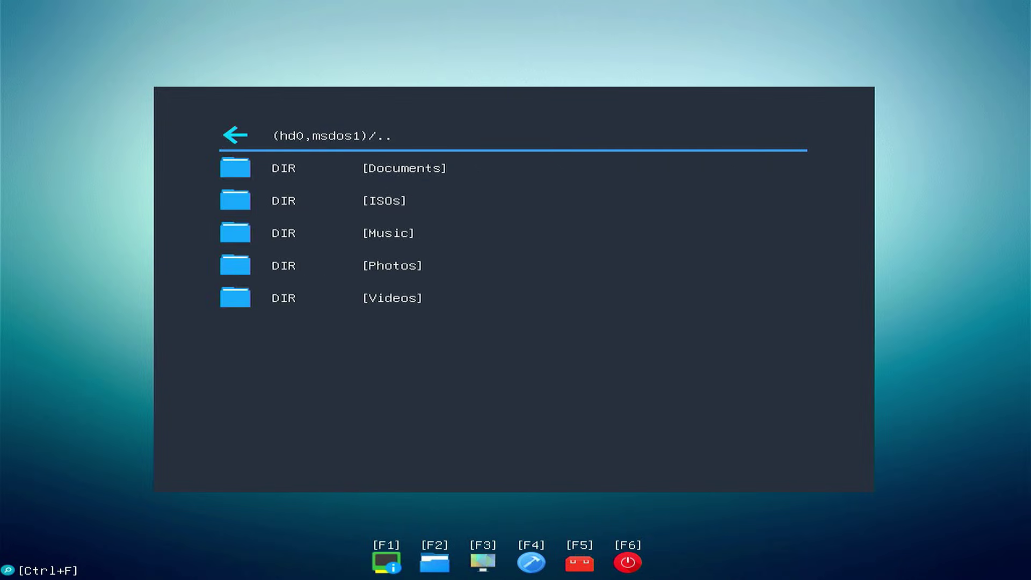
key(Down)
key(Down)
key(Return)
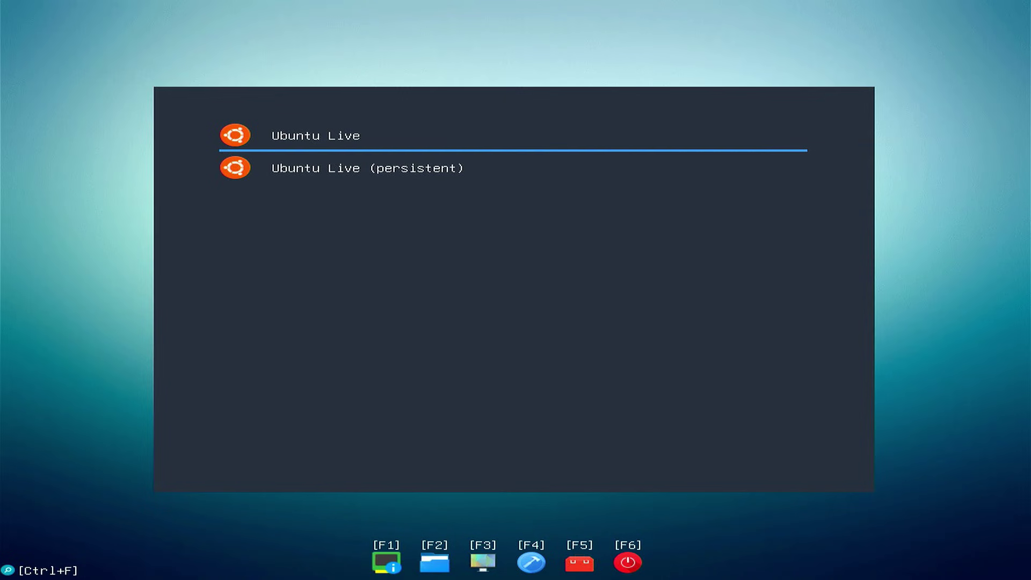
key(Return)
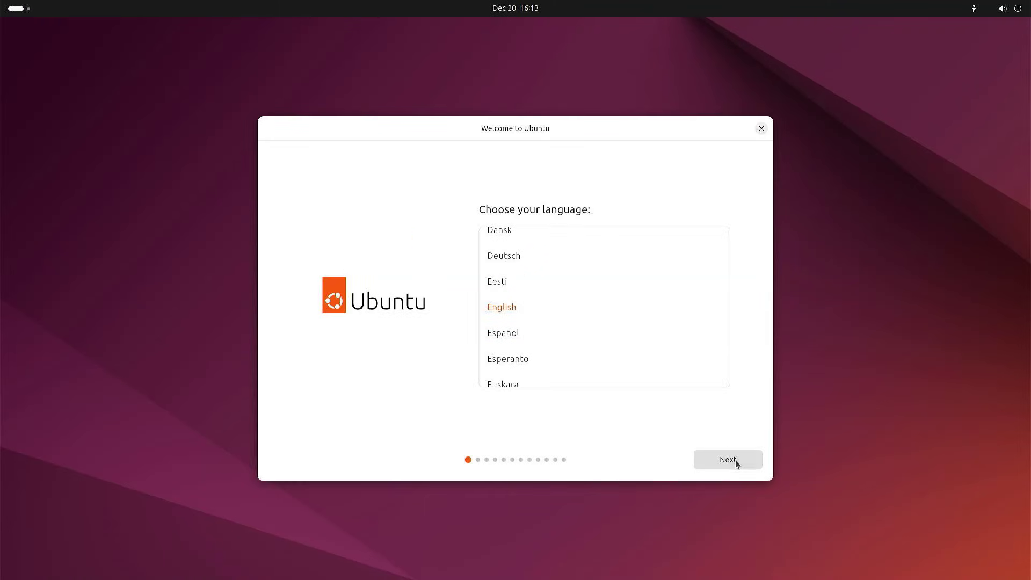
Accept the installer defaults through interactive install and applications to reach disk setup.
click(736, 460)
click(736, 460)
click(736, 459)
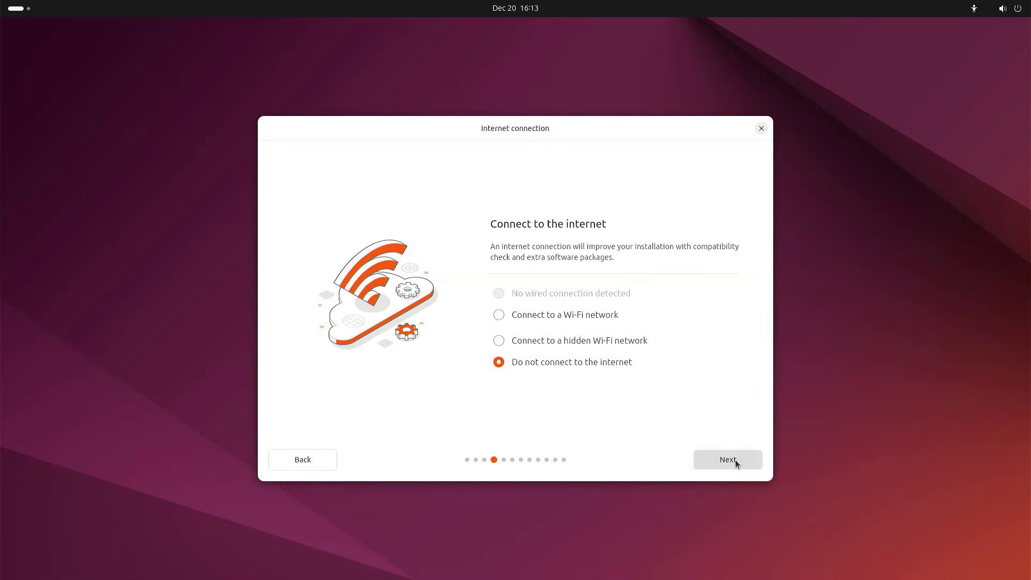
click(735, 459)
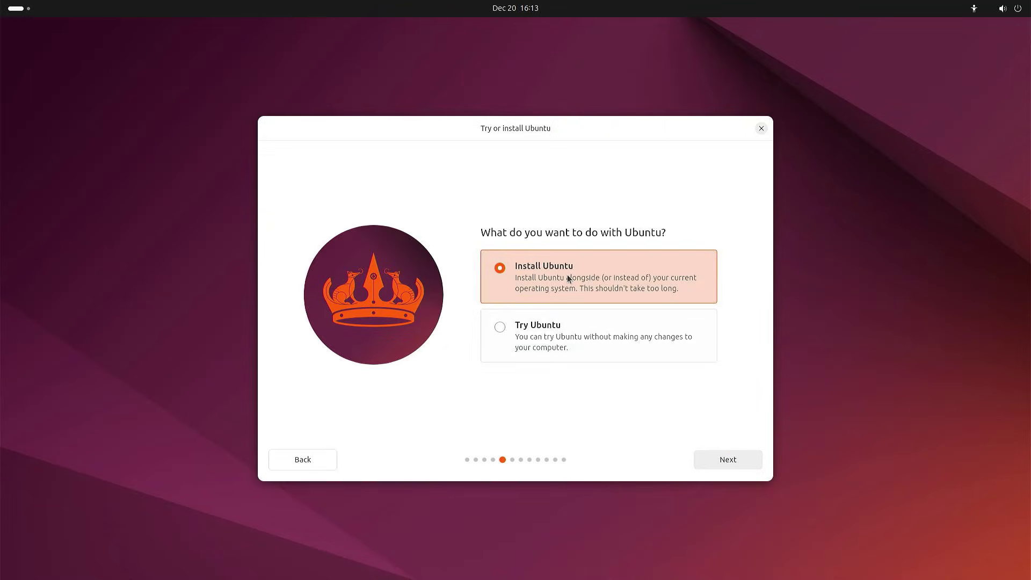
click(744, 461)
click(744, 462)
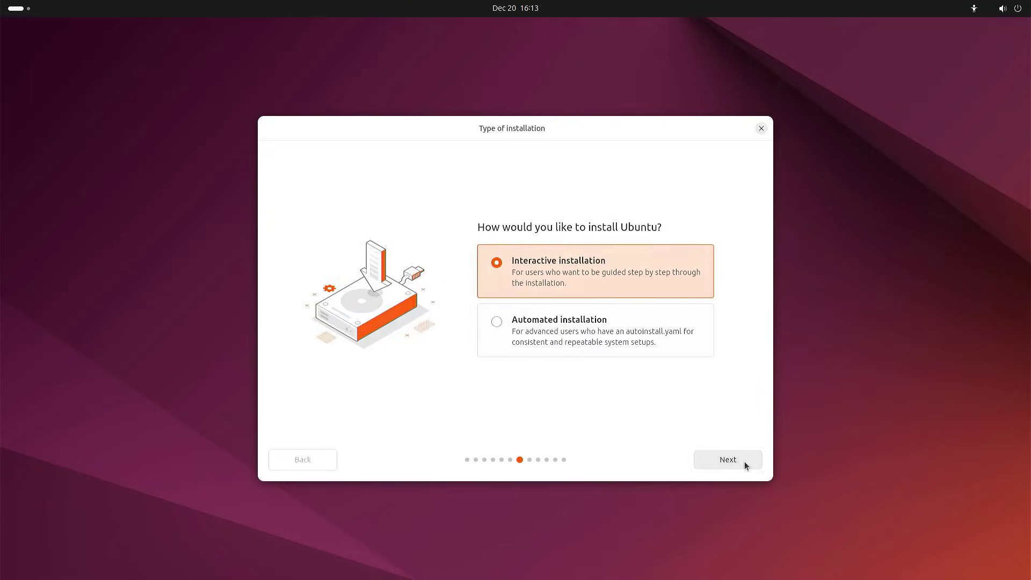
click(744, 462)
click(744, 462)
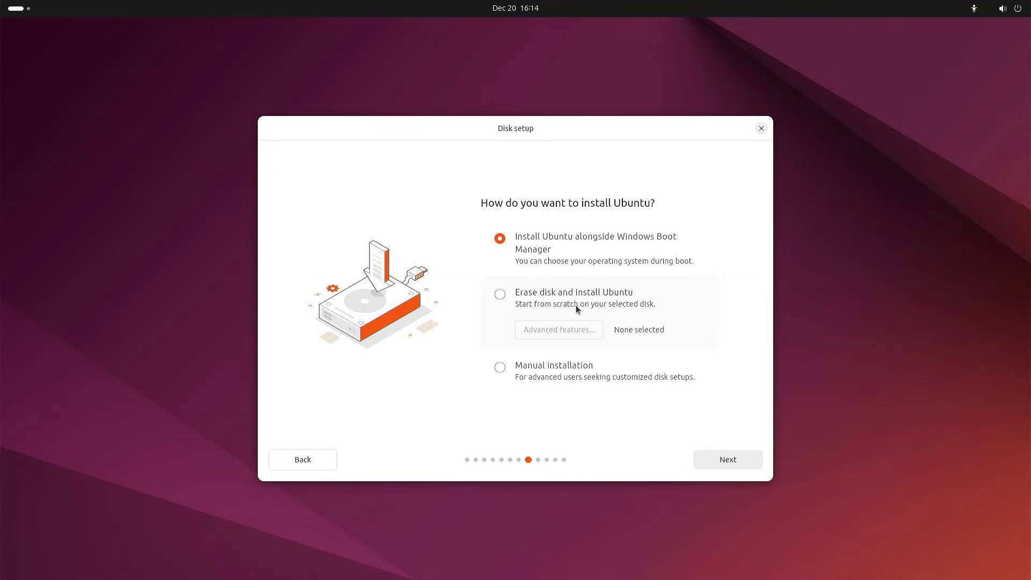
Restart the computer from the Ubuntu system menu.
click(1010, 8)
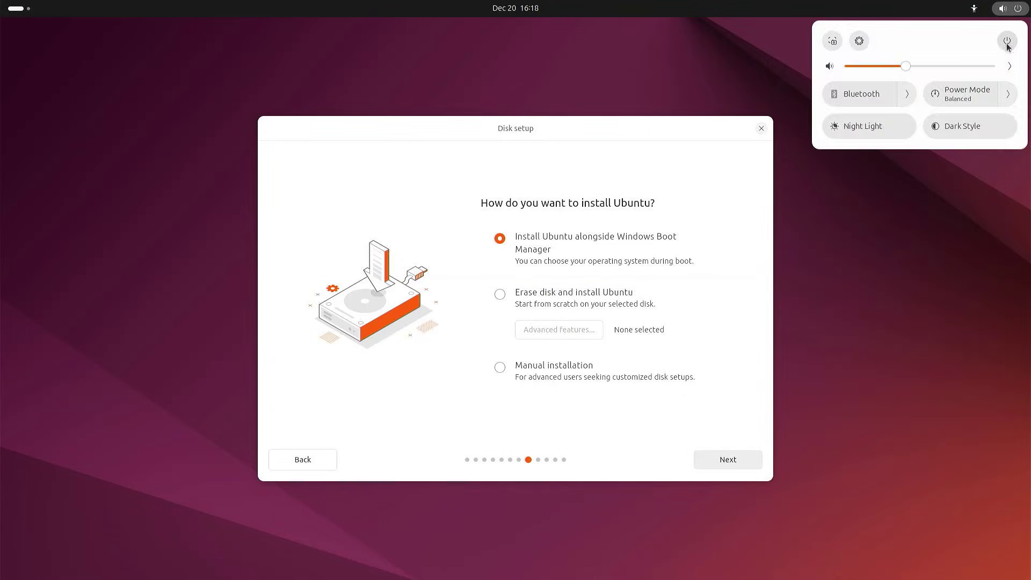
click(1006, 42)
click(885, 123)
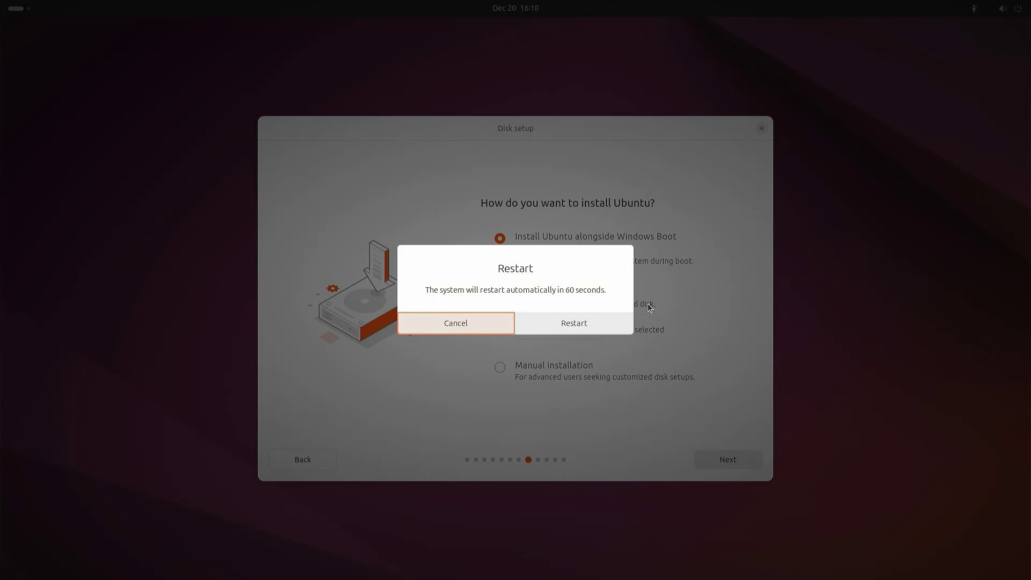
click(601, 321)
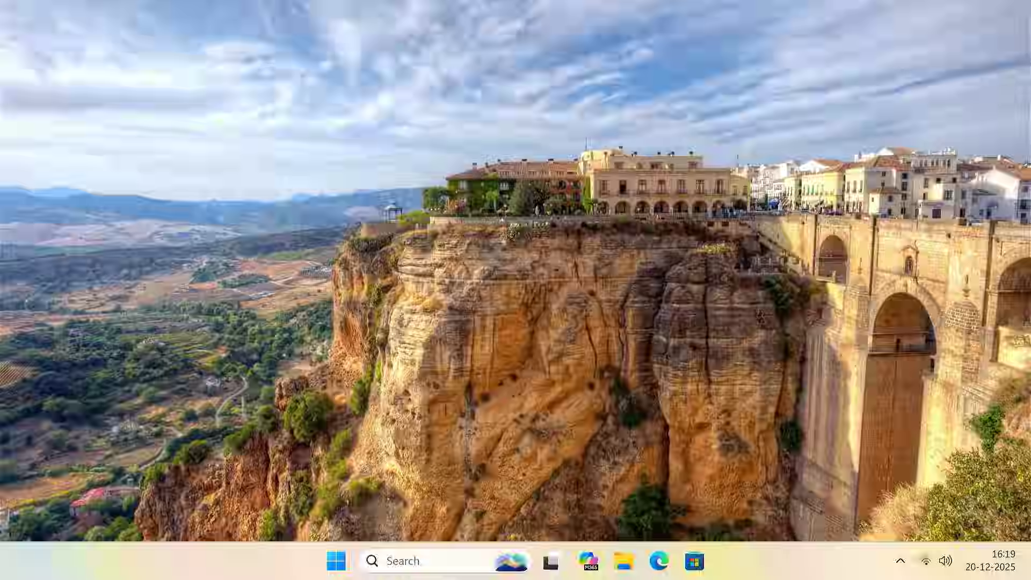
click(622, 561)
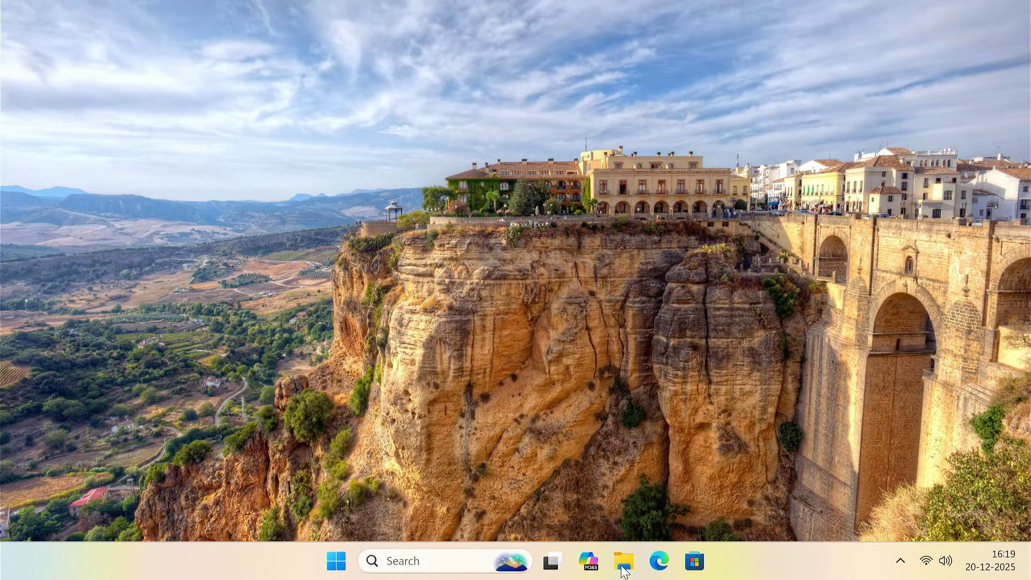
click(322, 454)
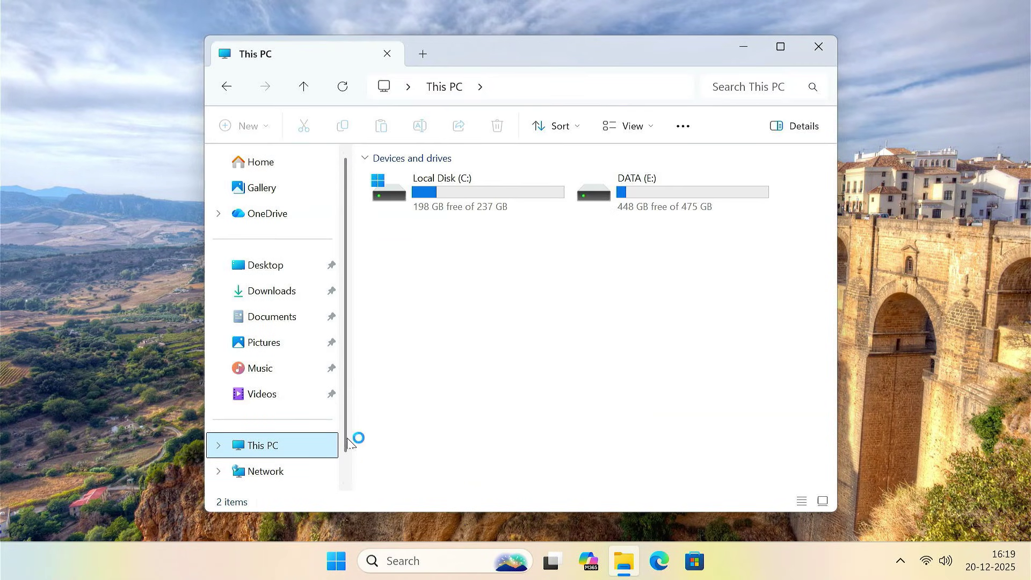
double_click(633, 191)
double_click(430, 203)
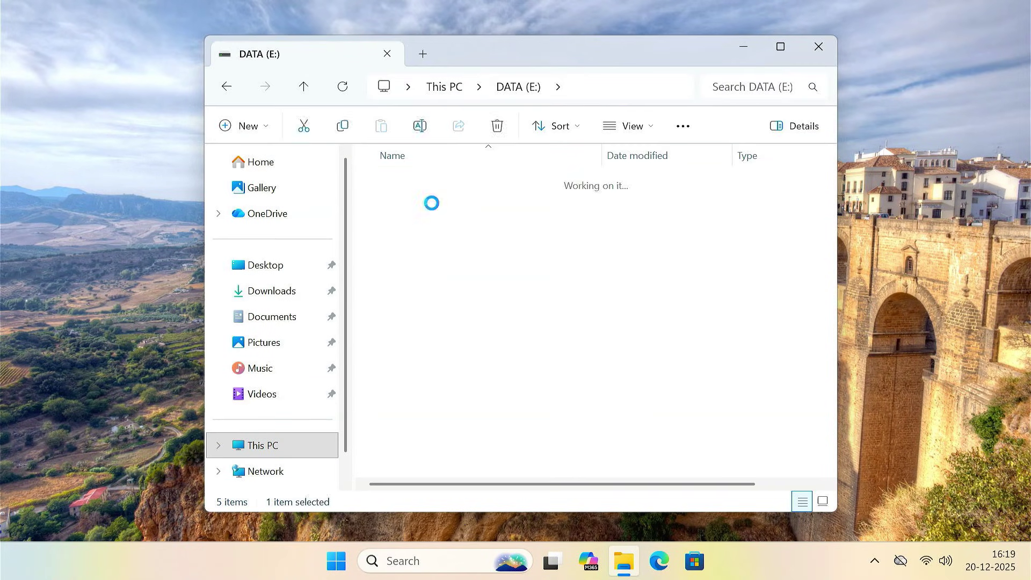
drag(483, 304, 467, 172)
click(539, 325)
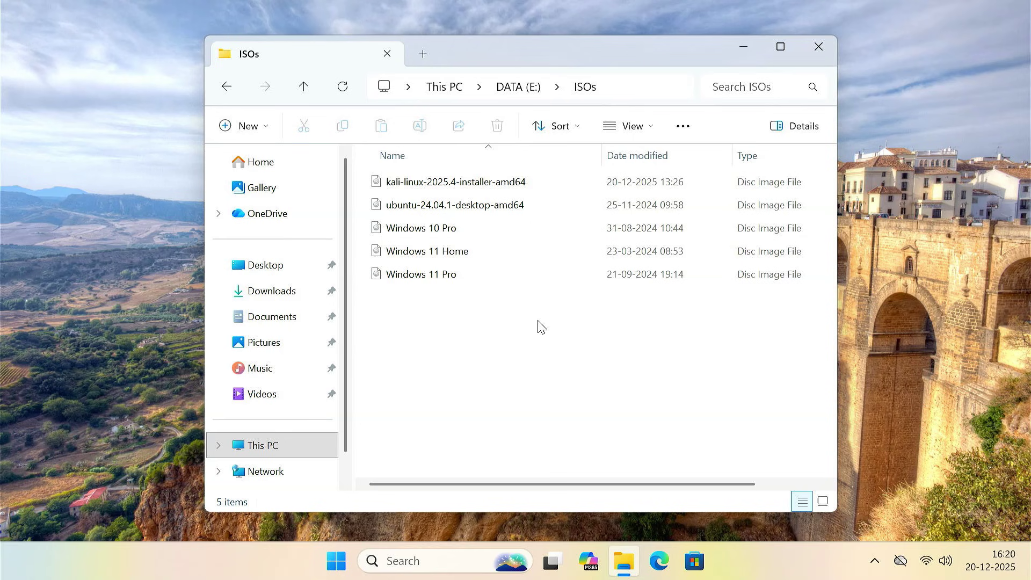
click(816, 47)
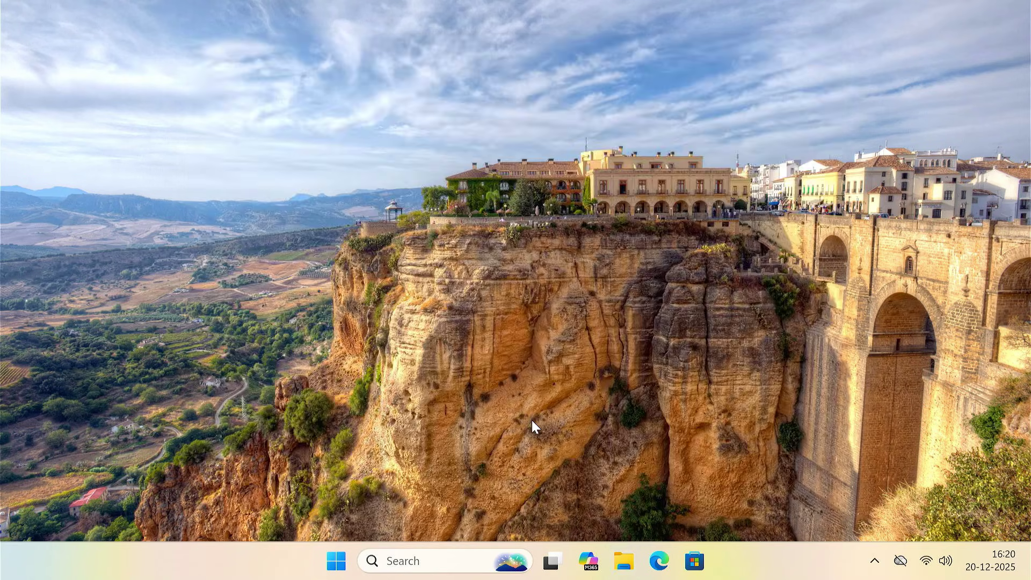